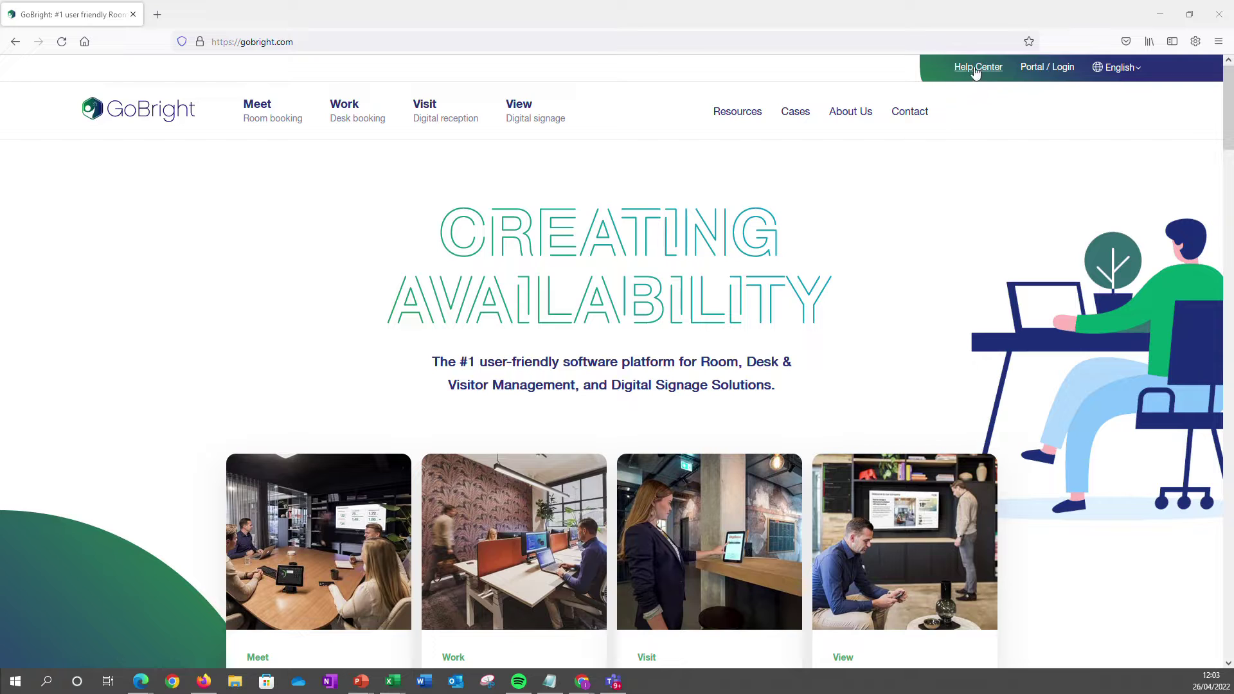
Go to the GoBright Help Center and start typing 'csv' into the question search box.
left_click(976, 71)
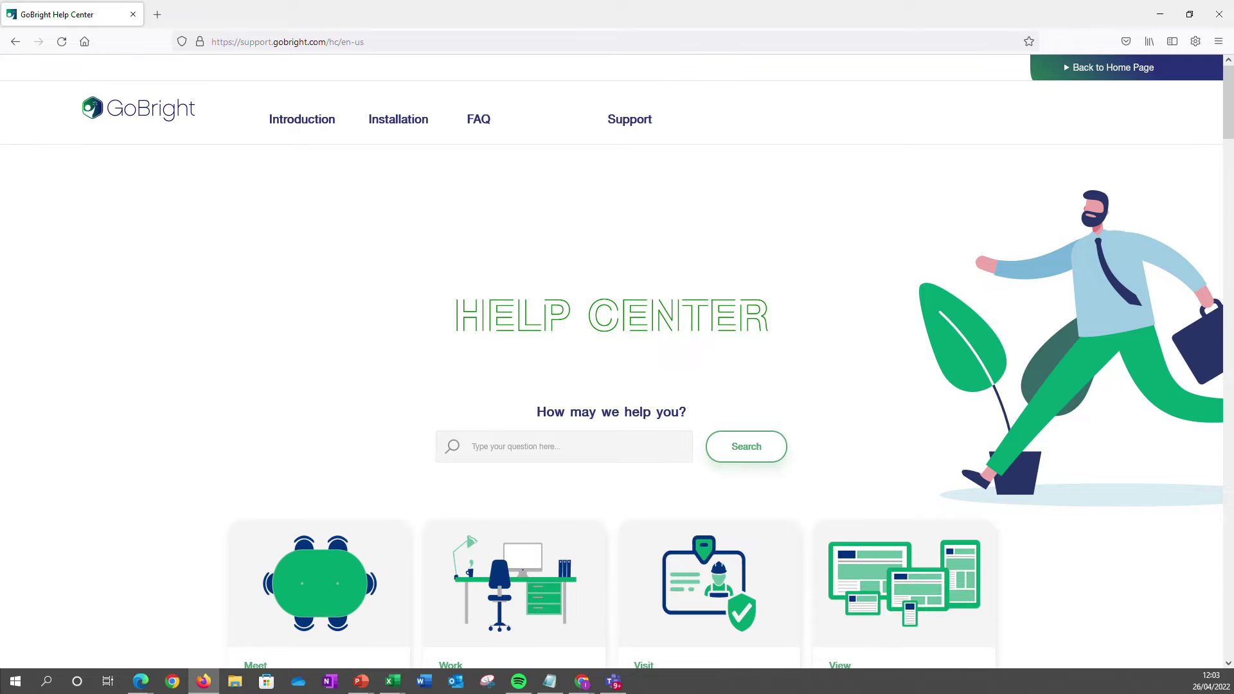
left_click(564, 447)
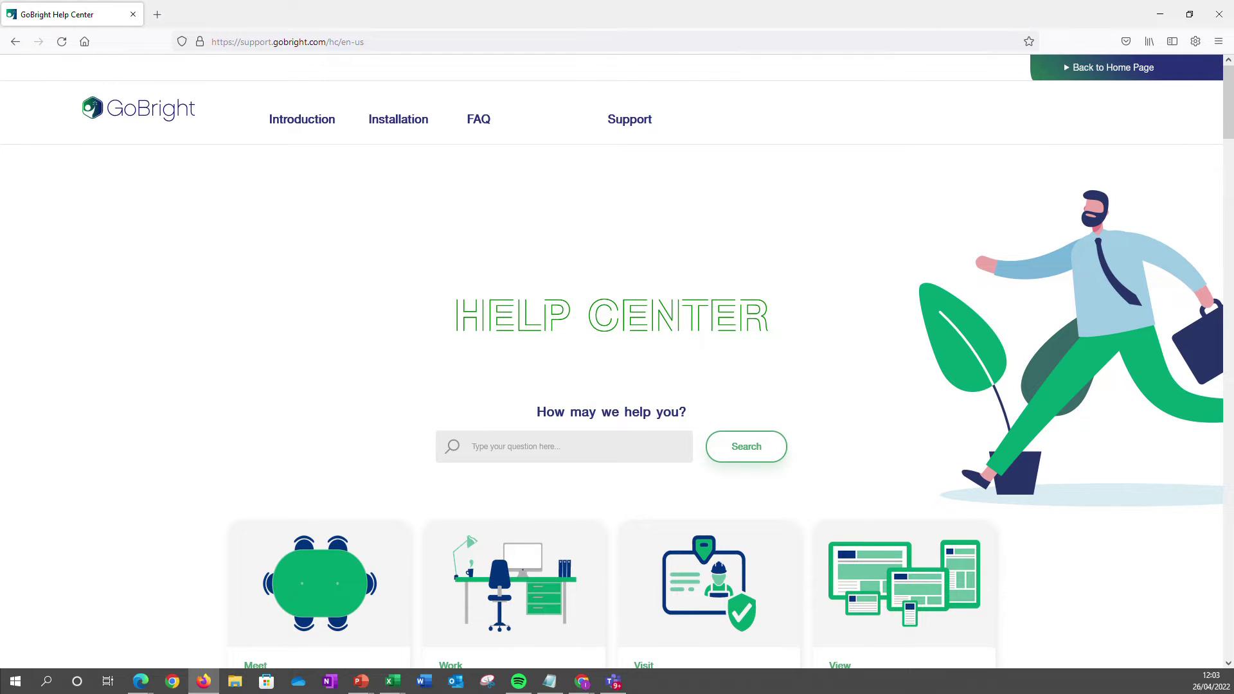
type("csv")
Search for csv and open the User configuration article's CSV import section.
left_click(746, 450)
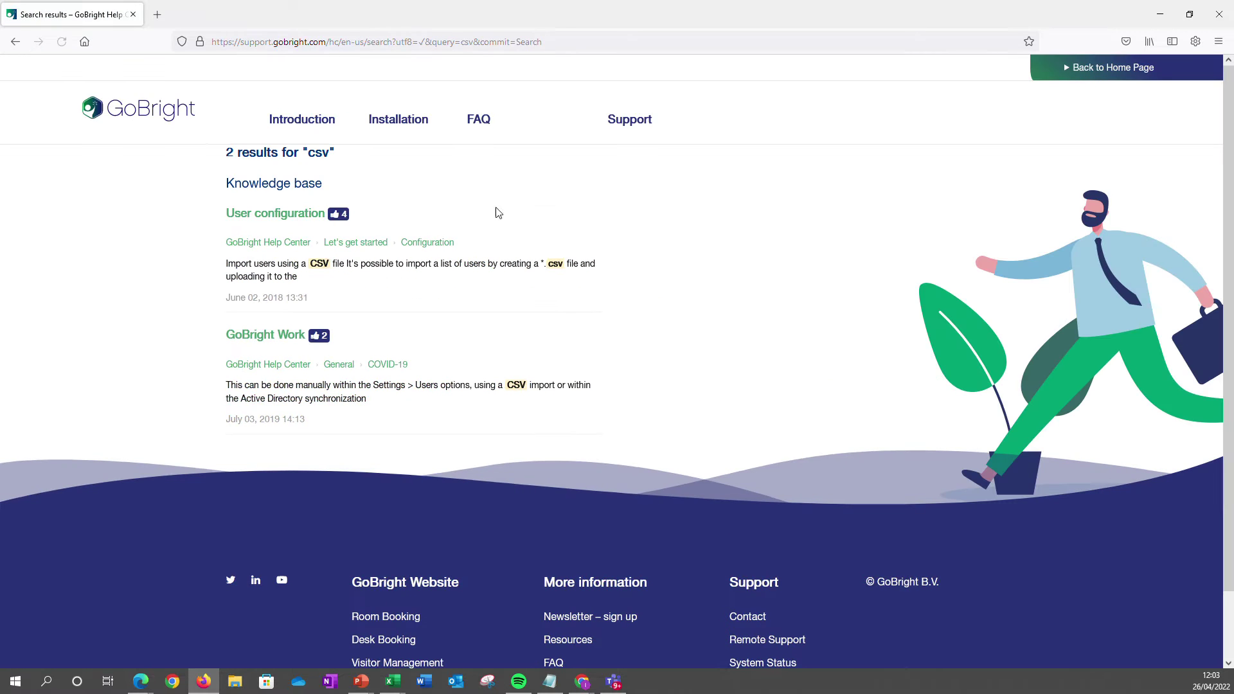
left_click(294, 216)
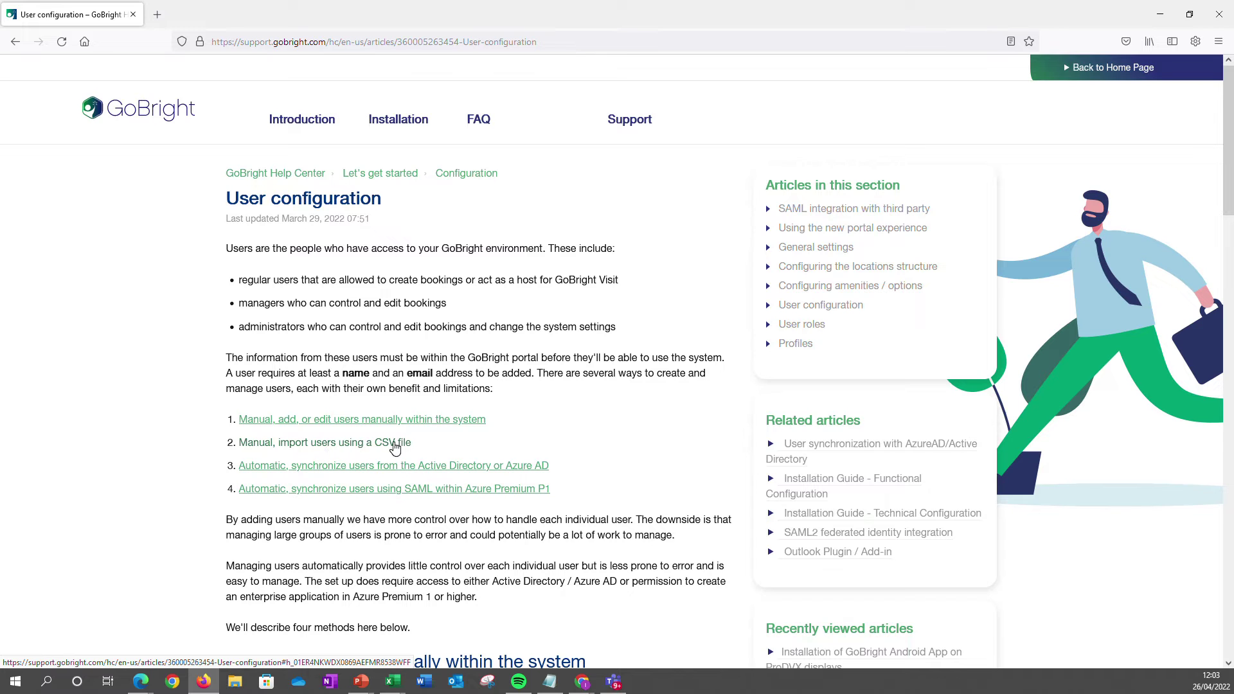
left_click(395, 448)
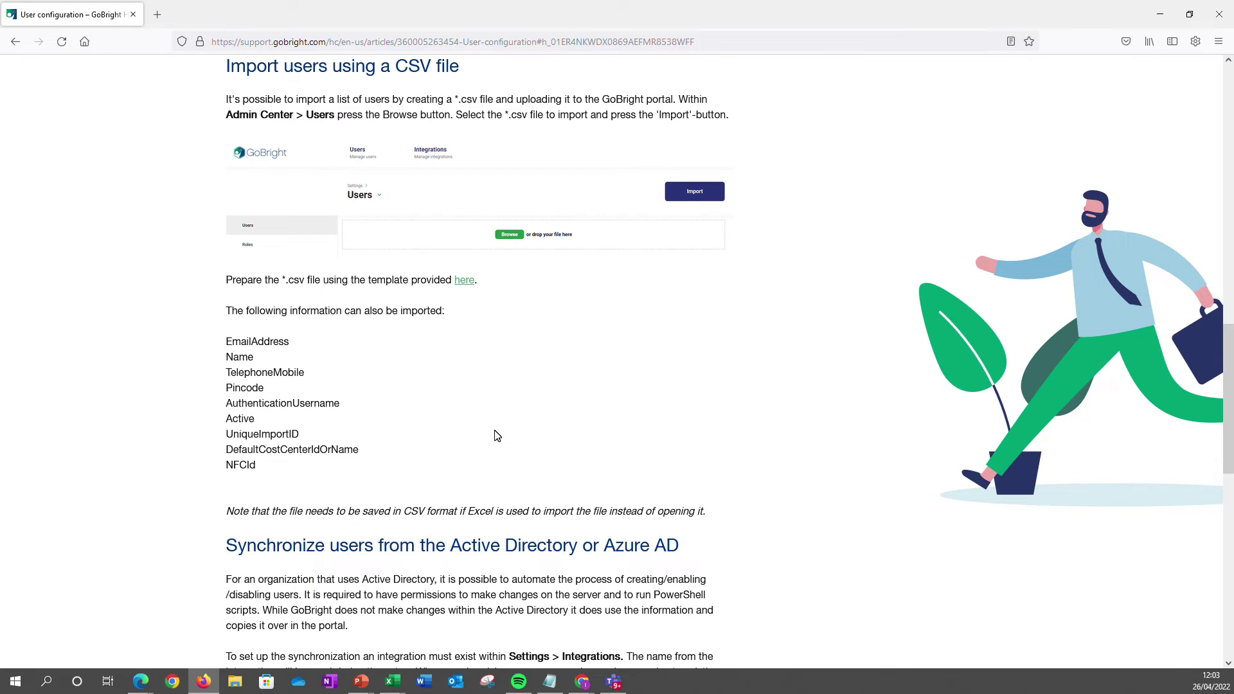
Download the 'GoBright - Import Users - v2.csv' template and open it.
scroll(496, 433, "down", 4)
scroll(495, 427, "down", 4)
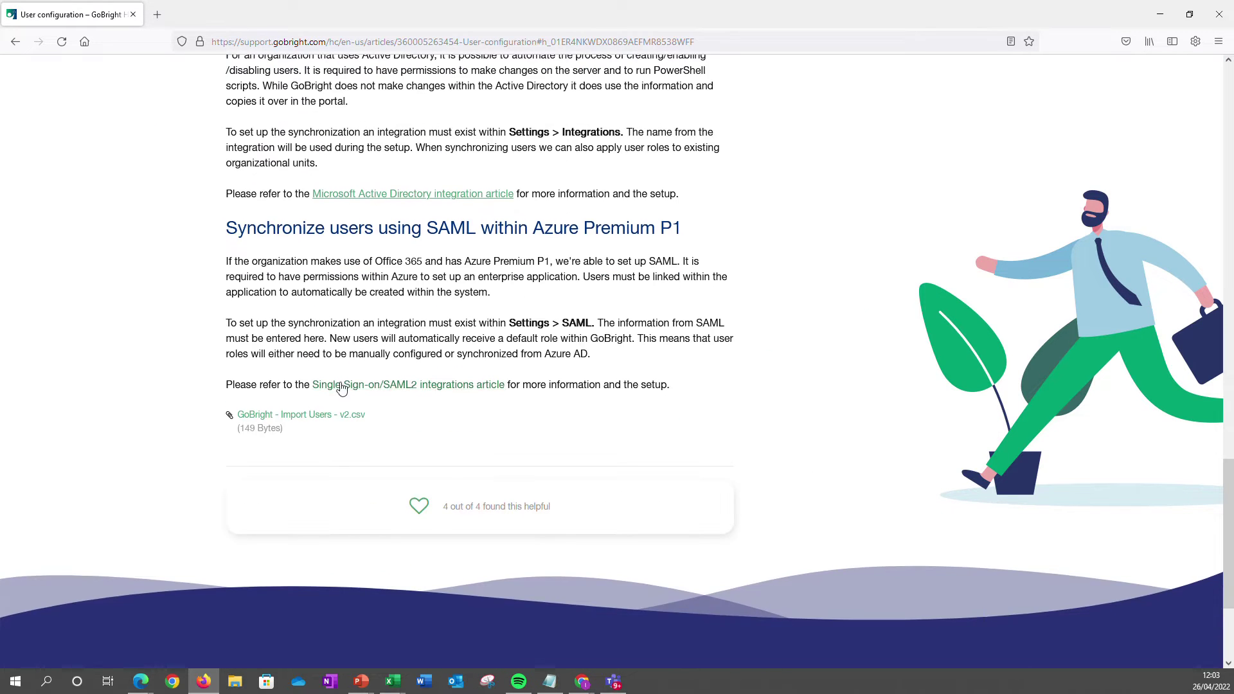
left_click(348, 421)
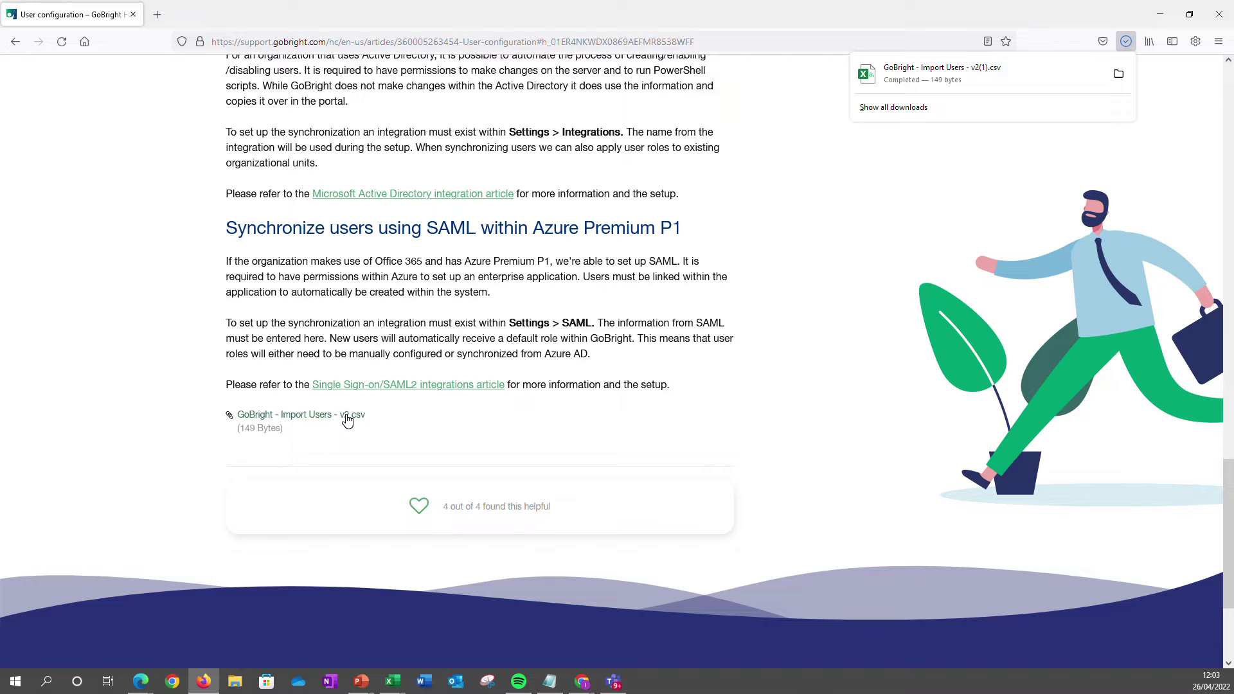
left_click(882, 77)
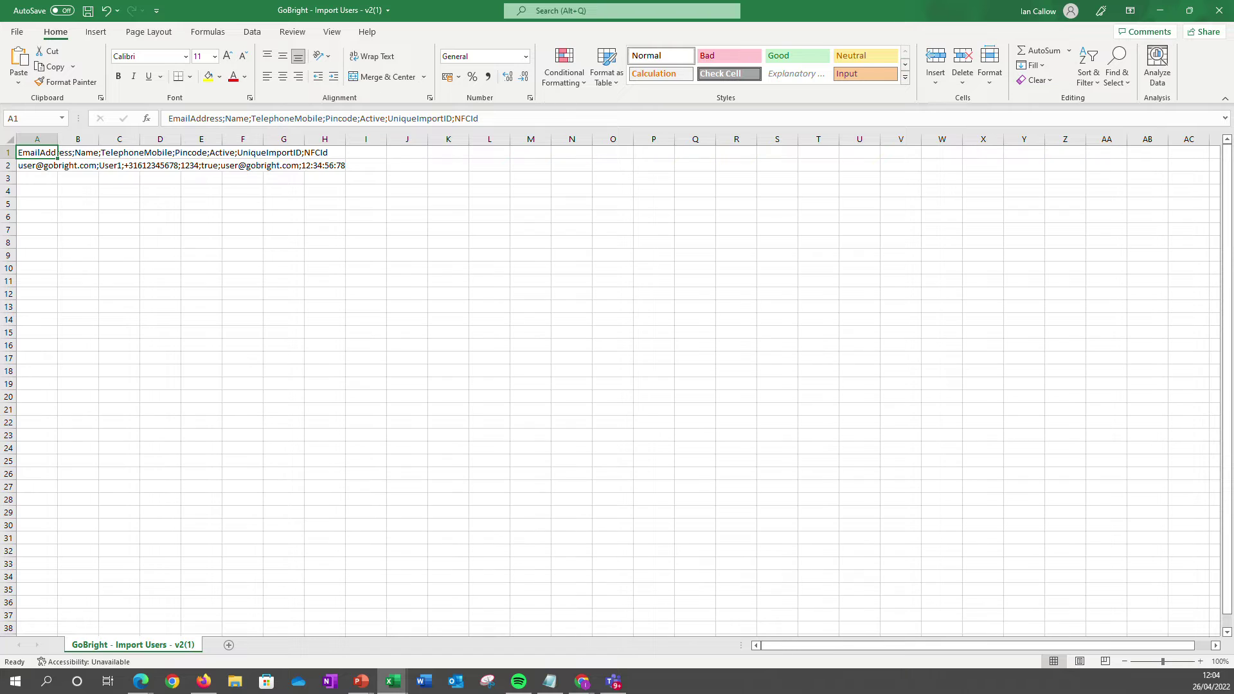
Split row 1 by semicolon with Text to Columns into columns A–G, EmailAddress to NFCId.
left_click(251, 36)
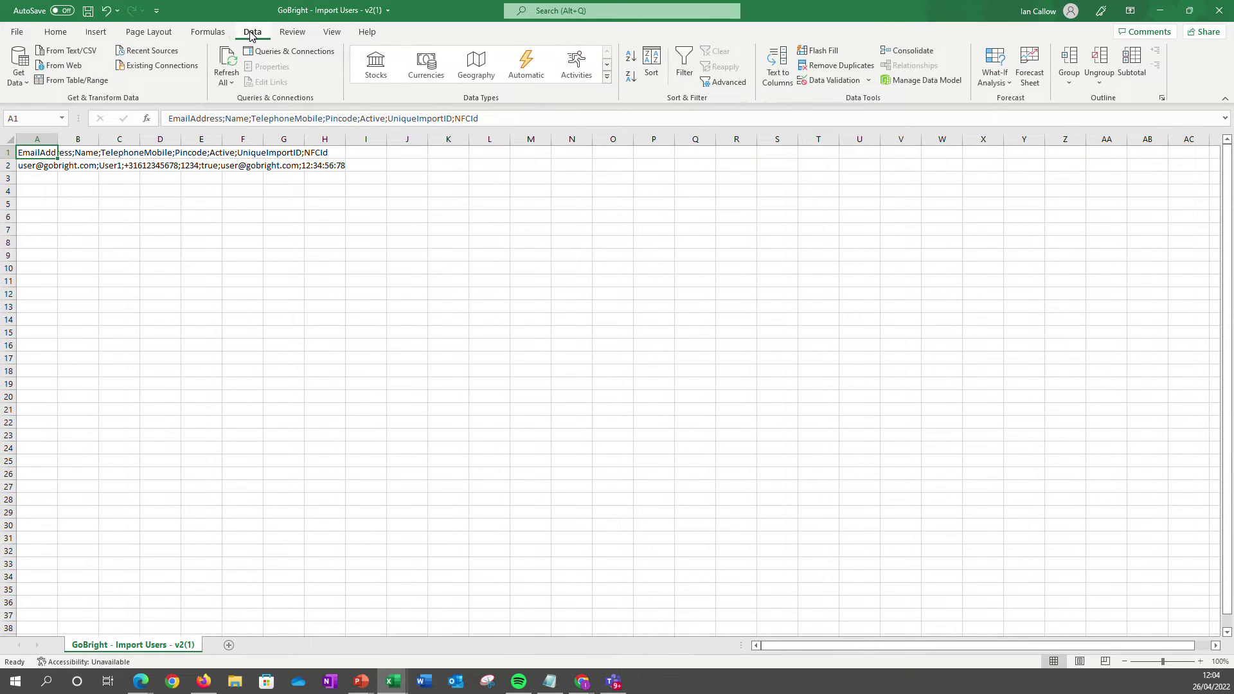
left_click(783, 59)
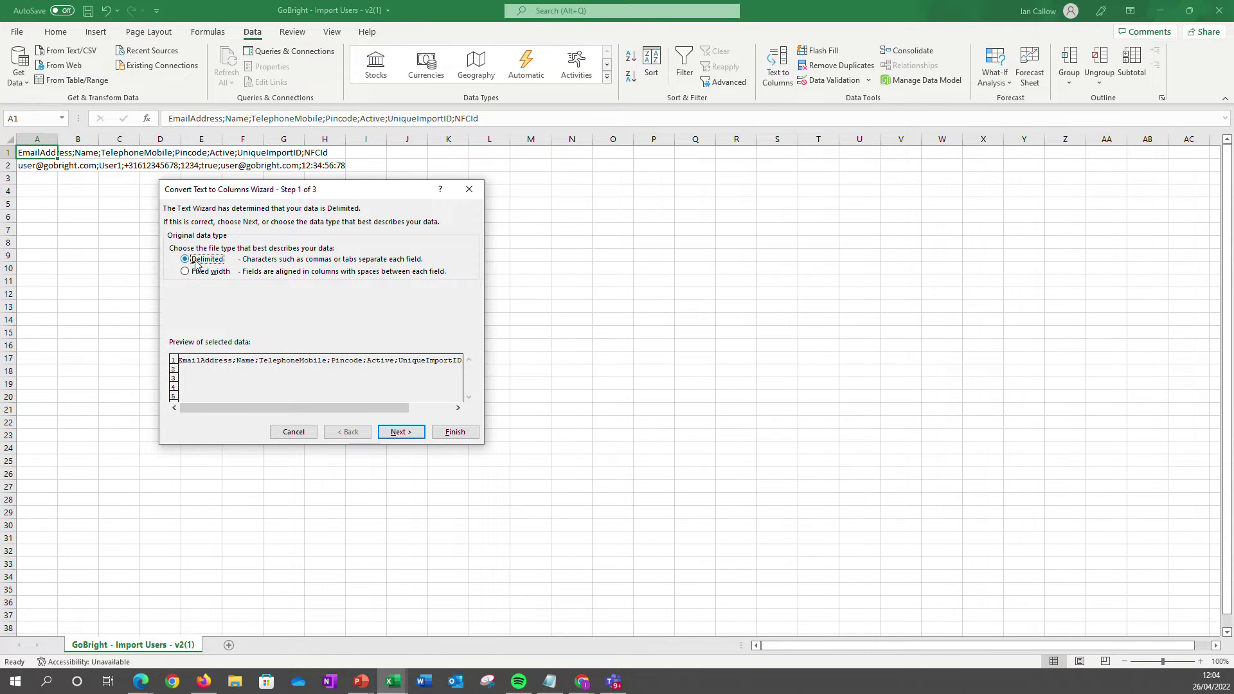
left_click(402, 435)
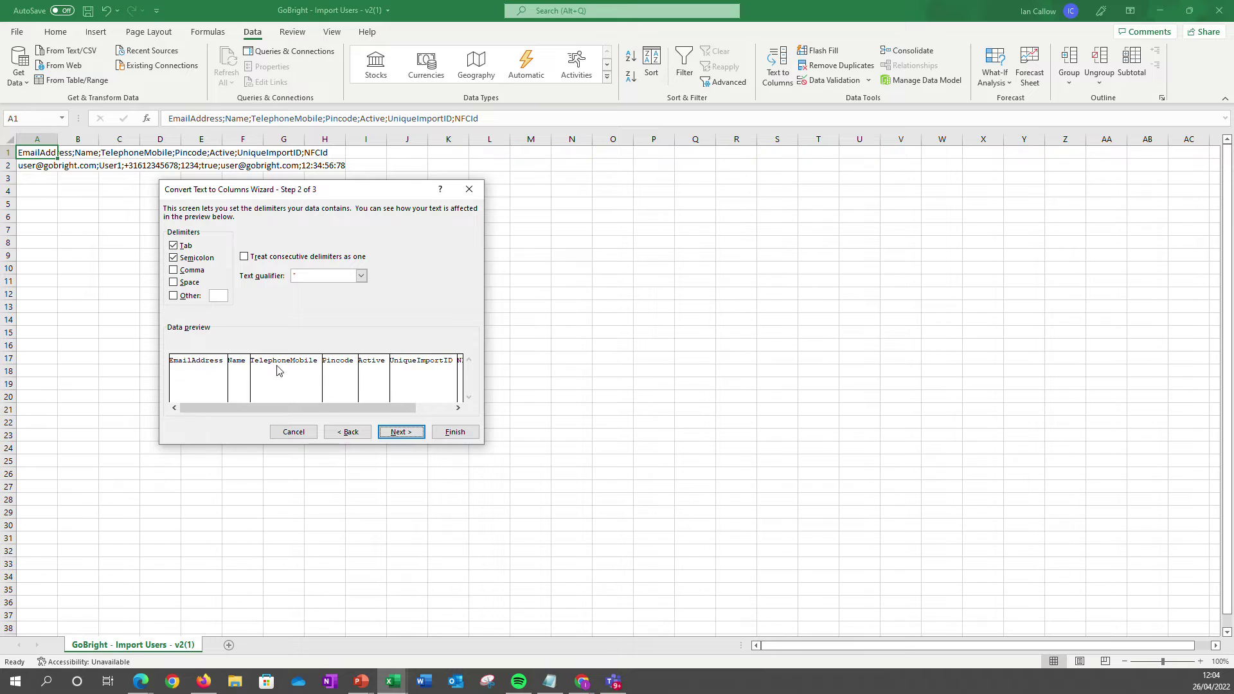
left_click(407, 436)
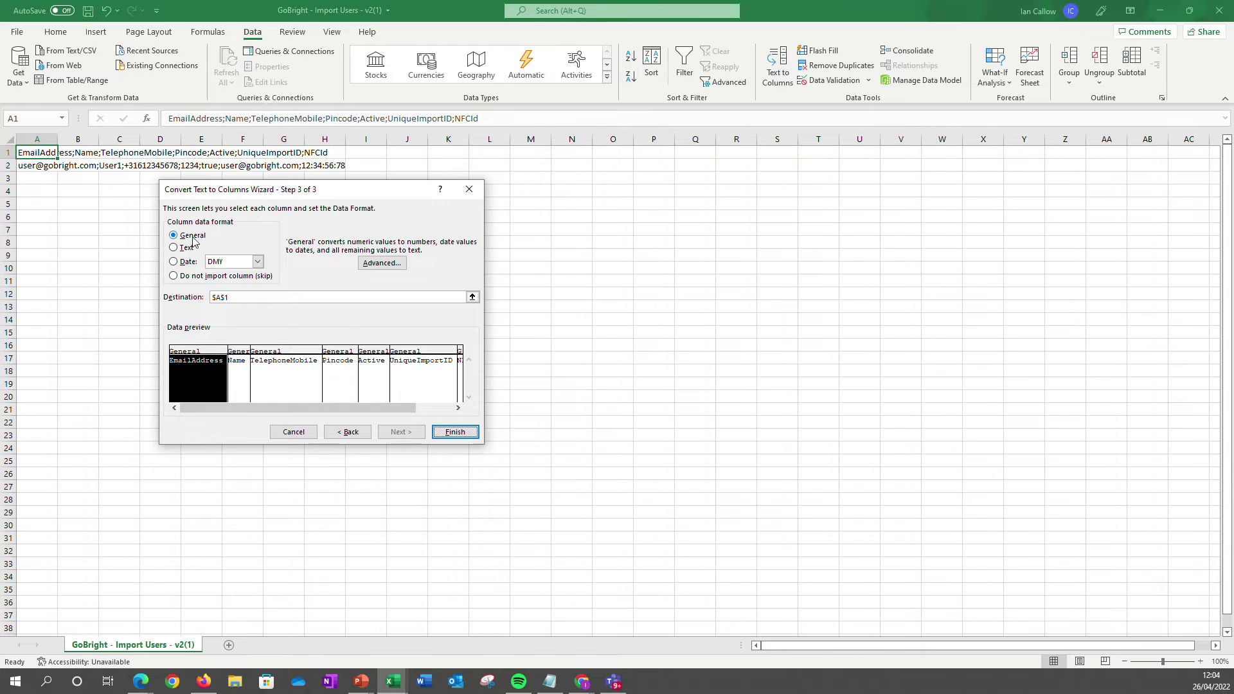
left_click(455, 432)
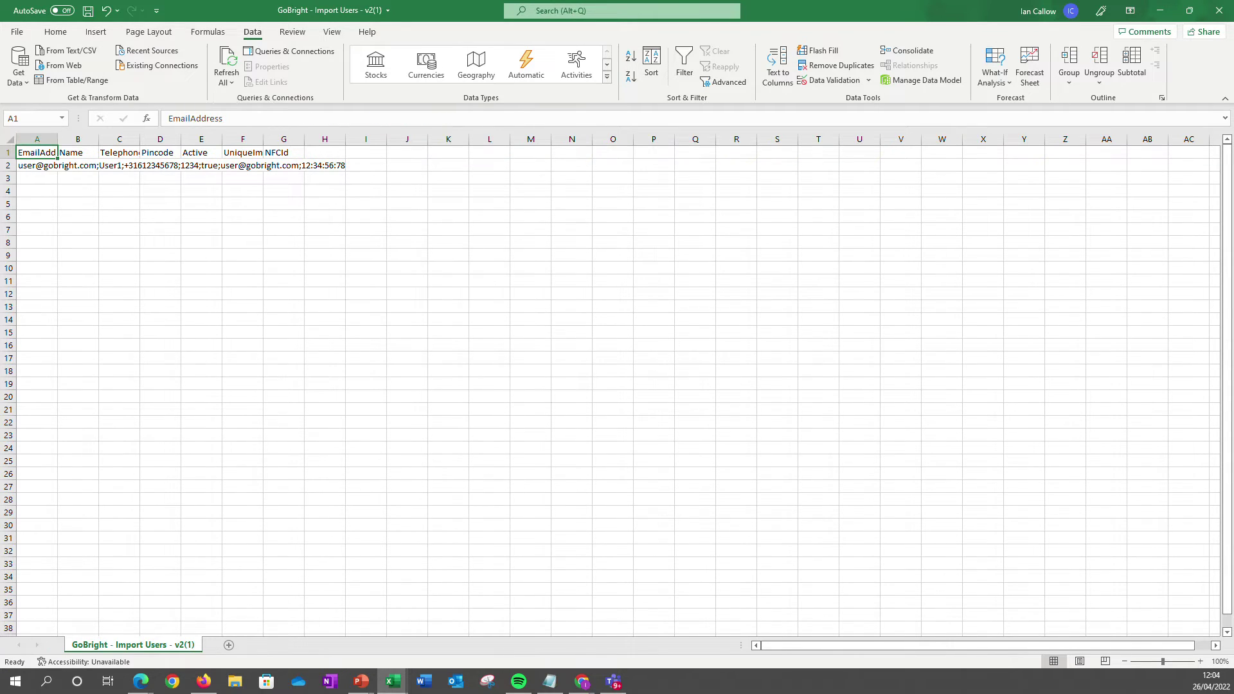
Widen columns A, C, D and F so headings like TelephoneMobile and UniqueImportID show fully.
left_click_drag(57, 140, 201, 139)
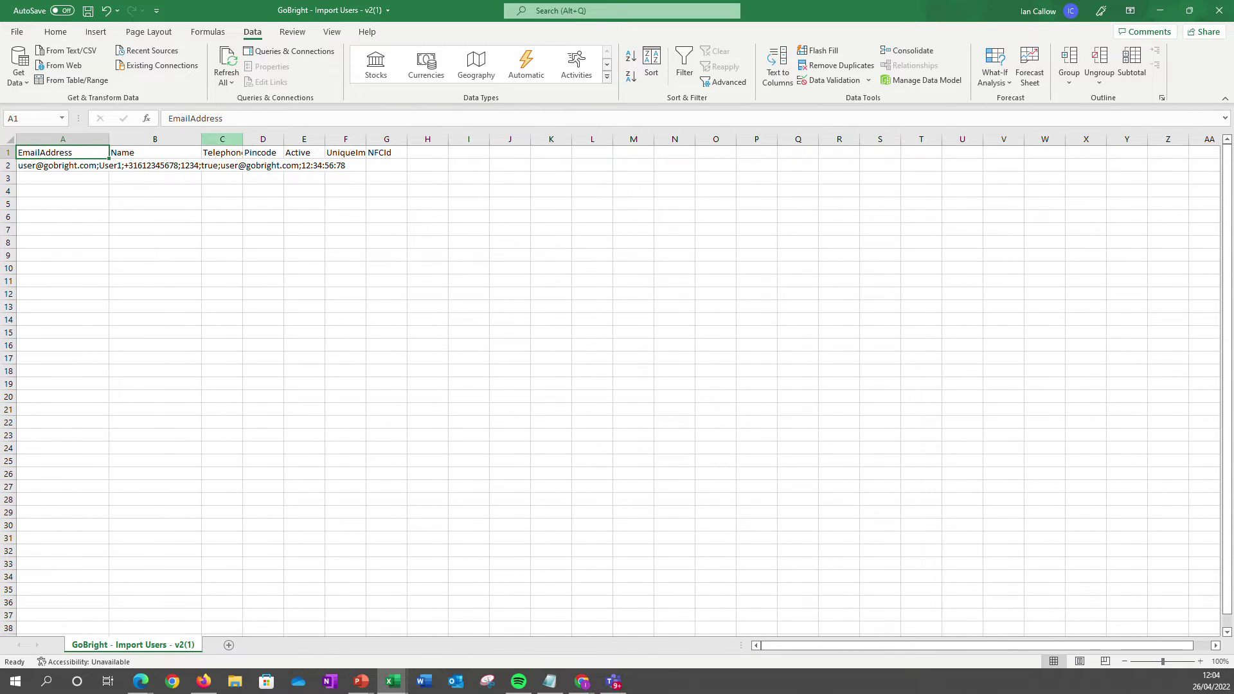
double_click(243, 140)
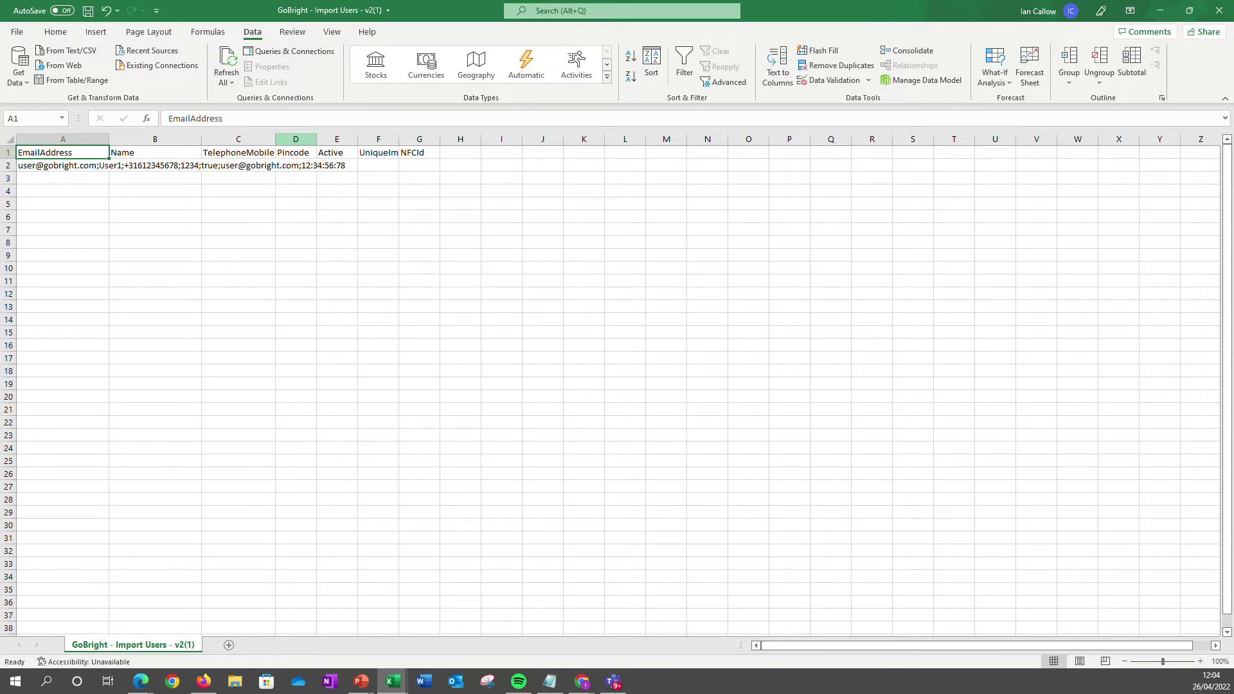
left_click_drag(316, 139, 354, 140)
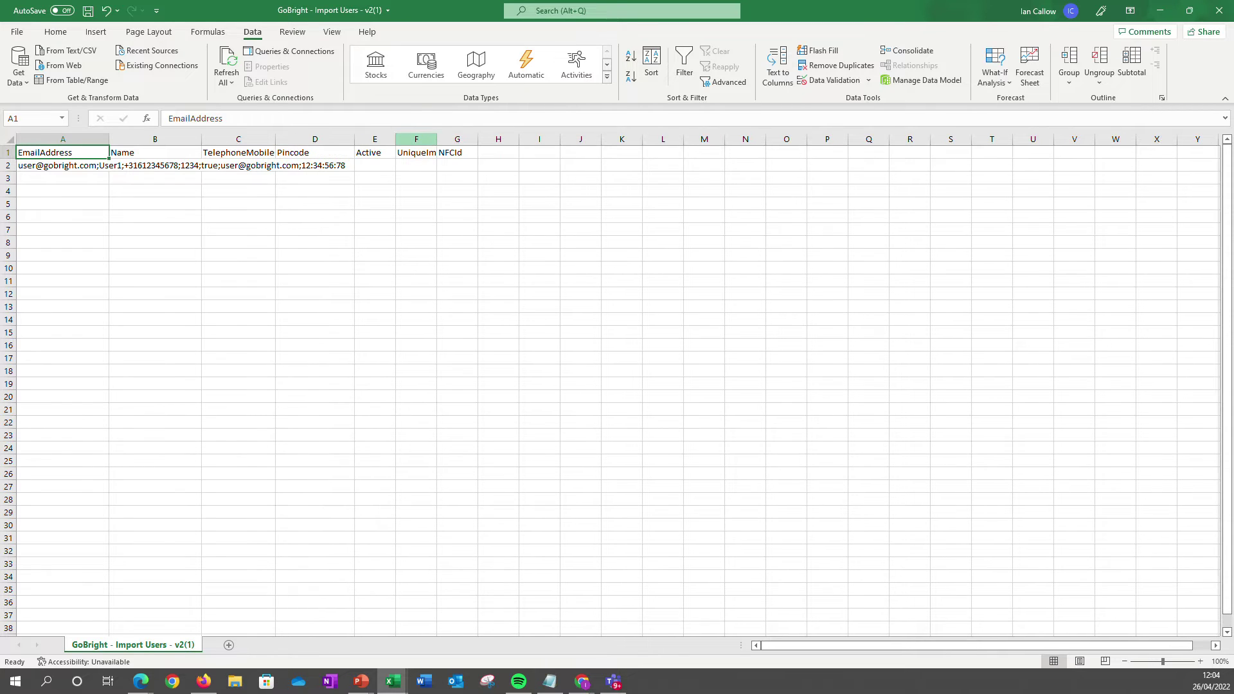
double_click(437, 139)
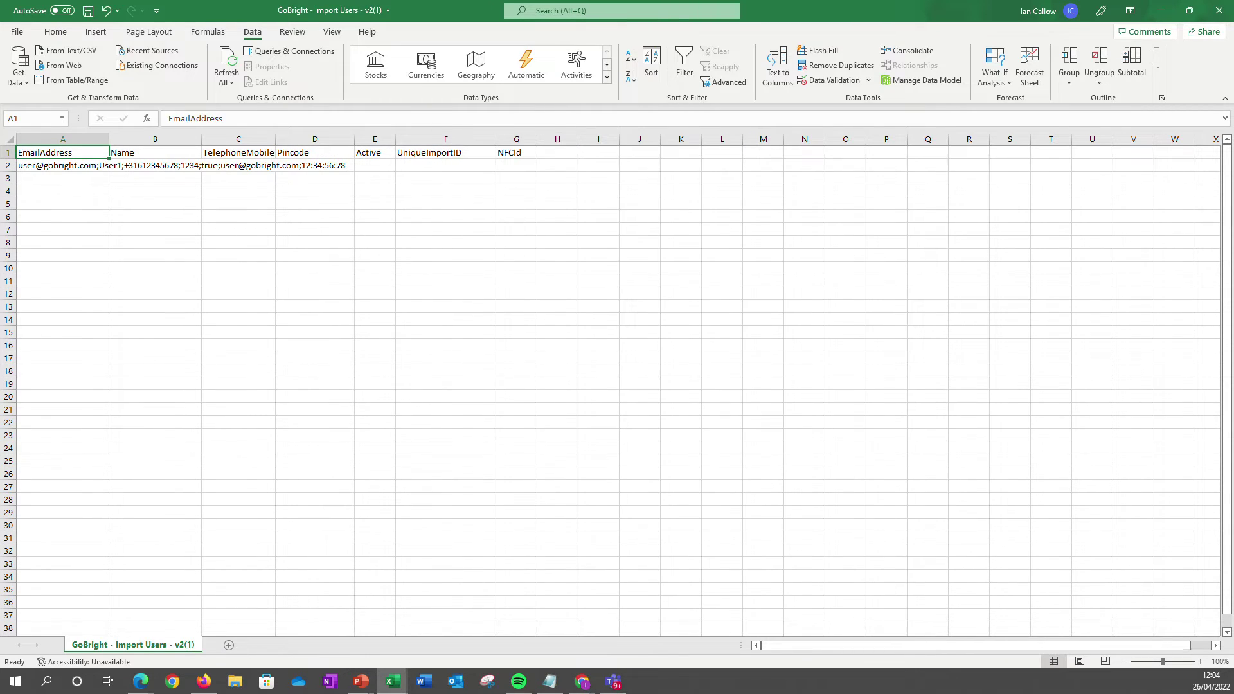
Replace A2's sample text with the user's e-mail as plain text and enter the user's name in B2.
left_click(103, 165)
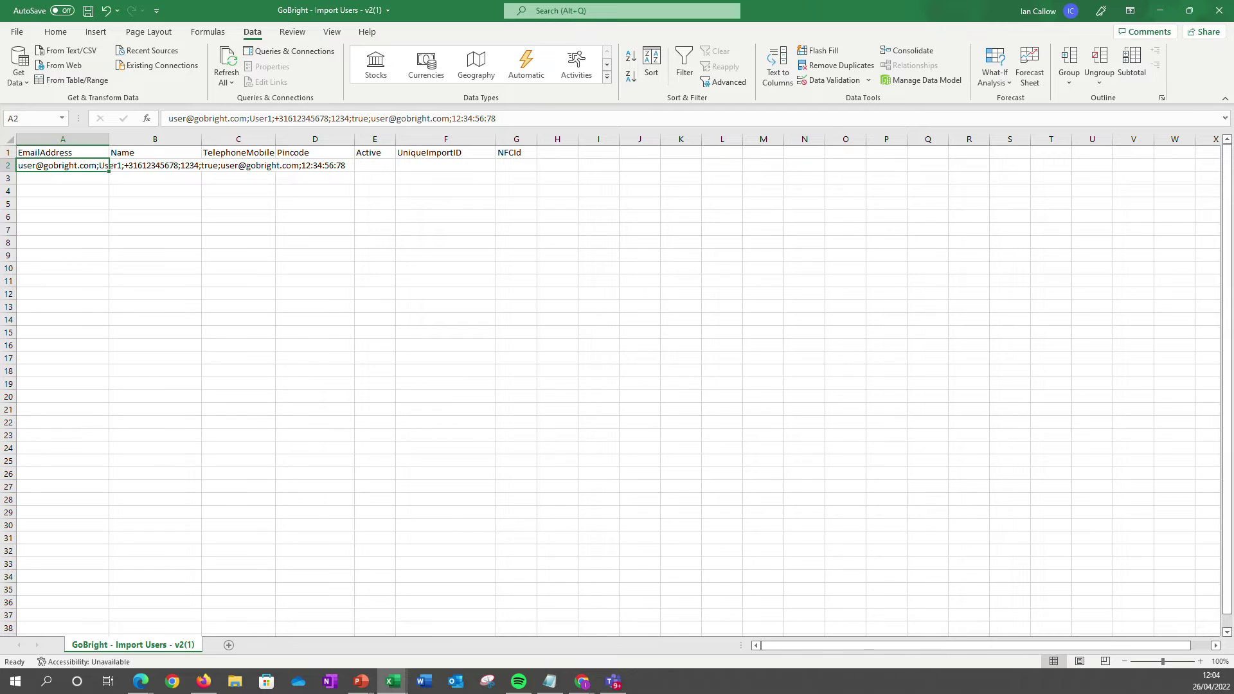
left_click_drag(496, 118, 168, 118)
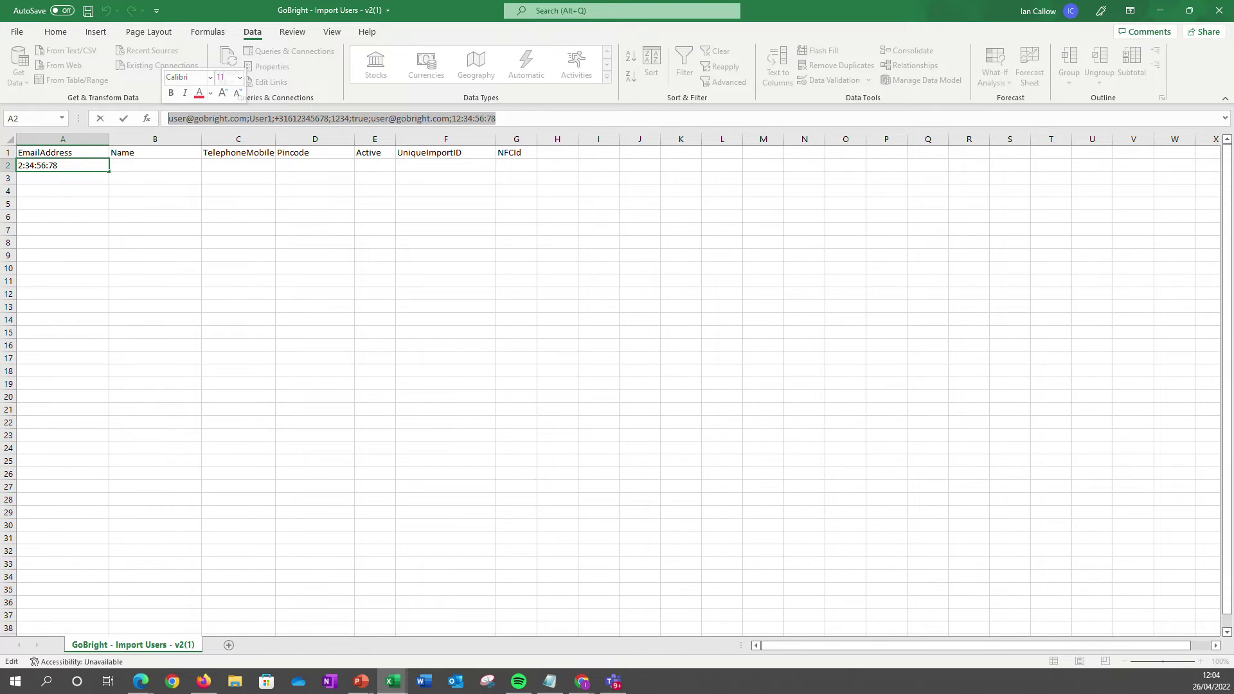
key("BackSpace")
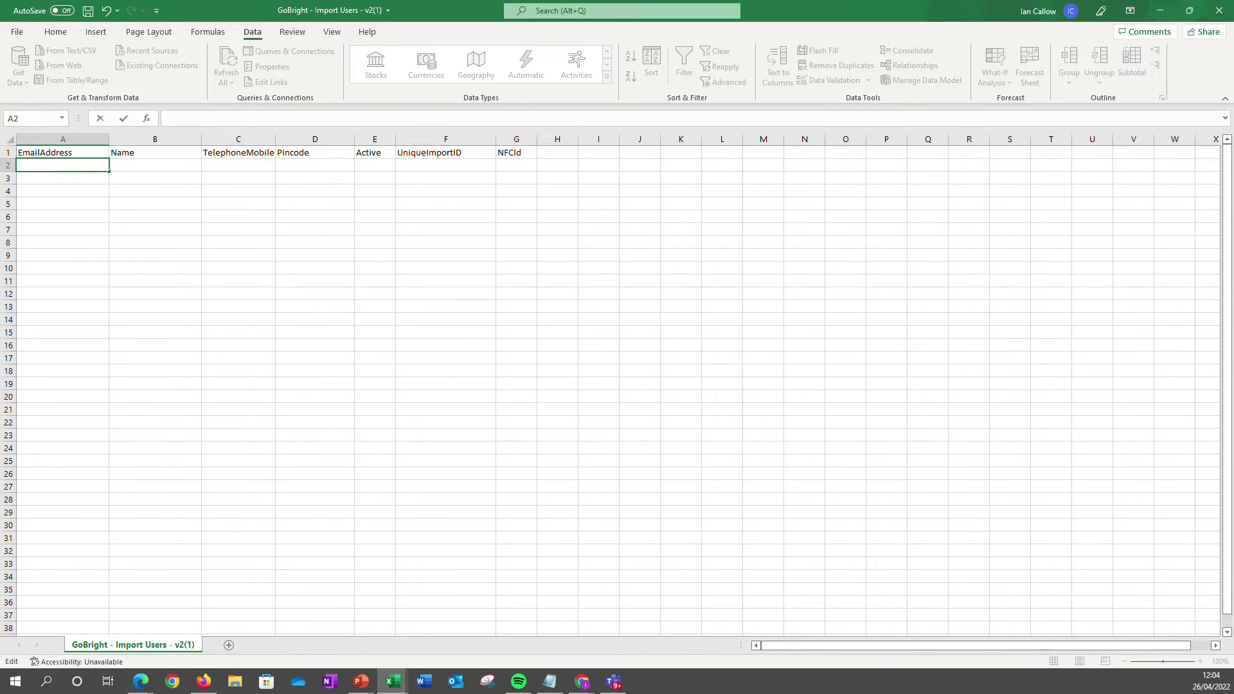
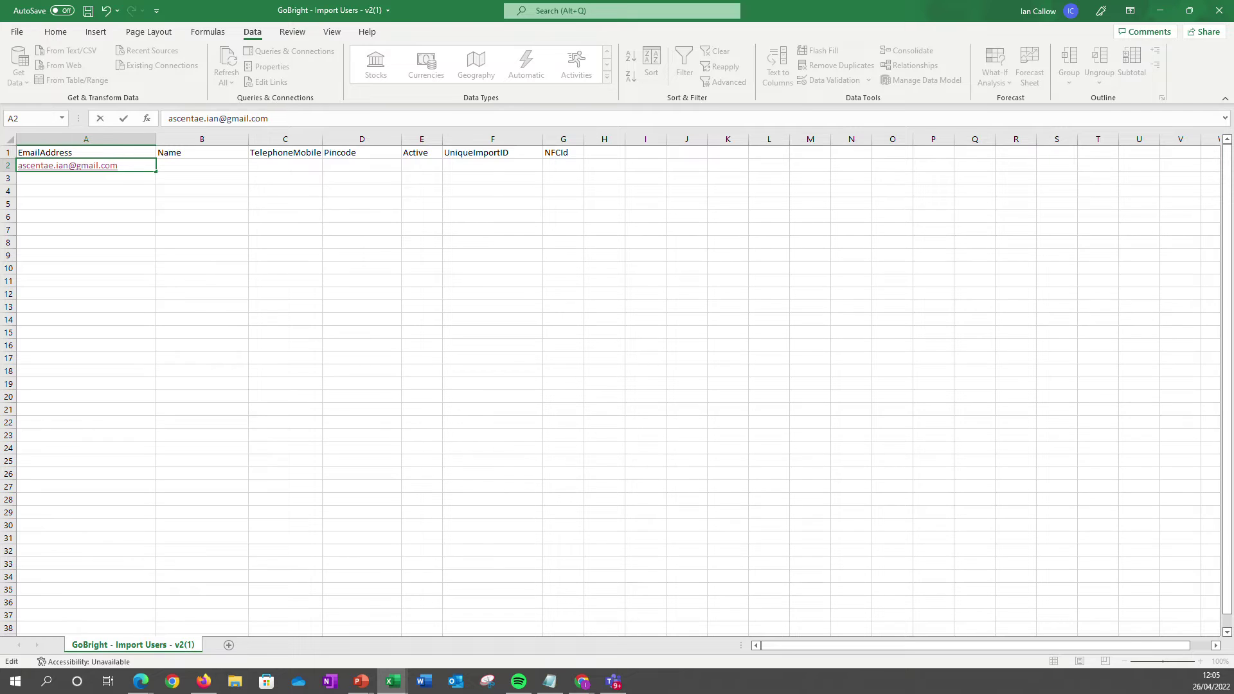
left_click(128, 120)
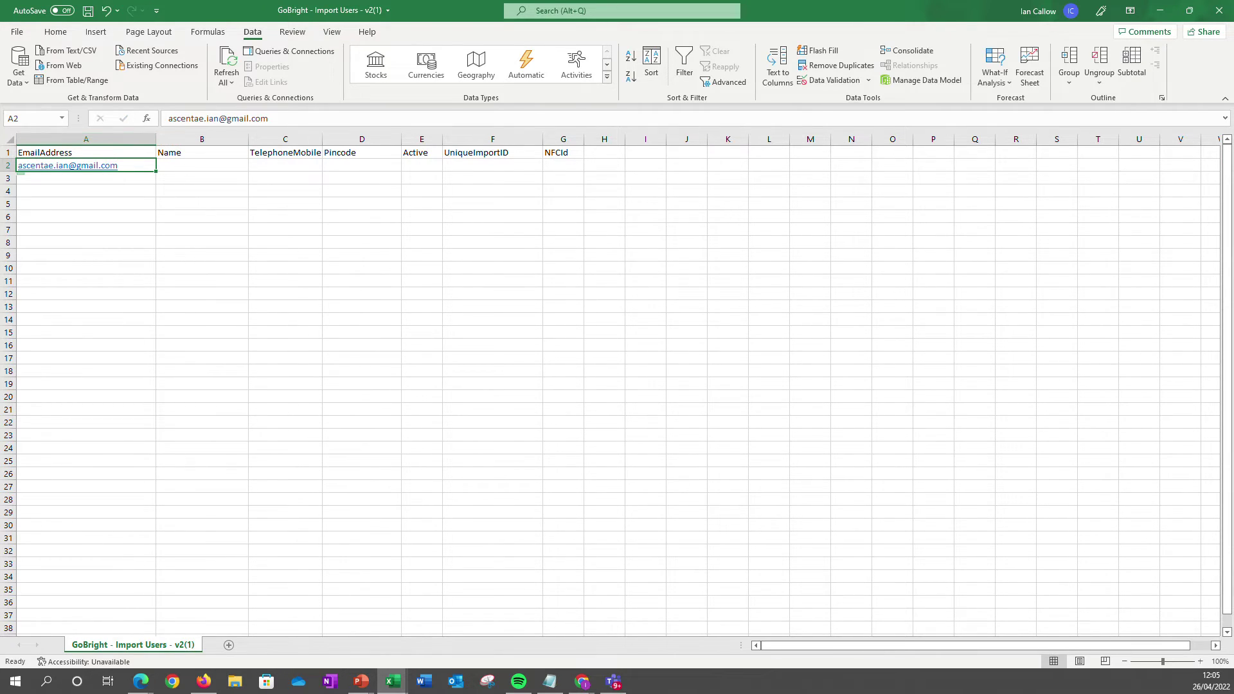
right_click(85, 167)
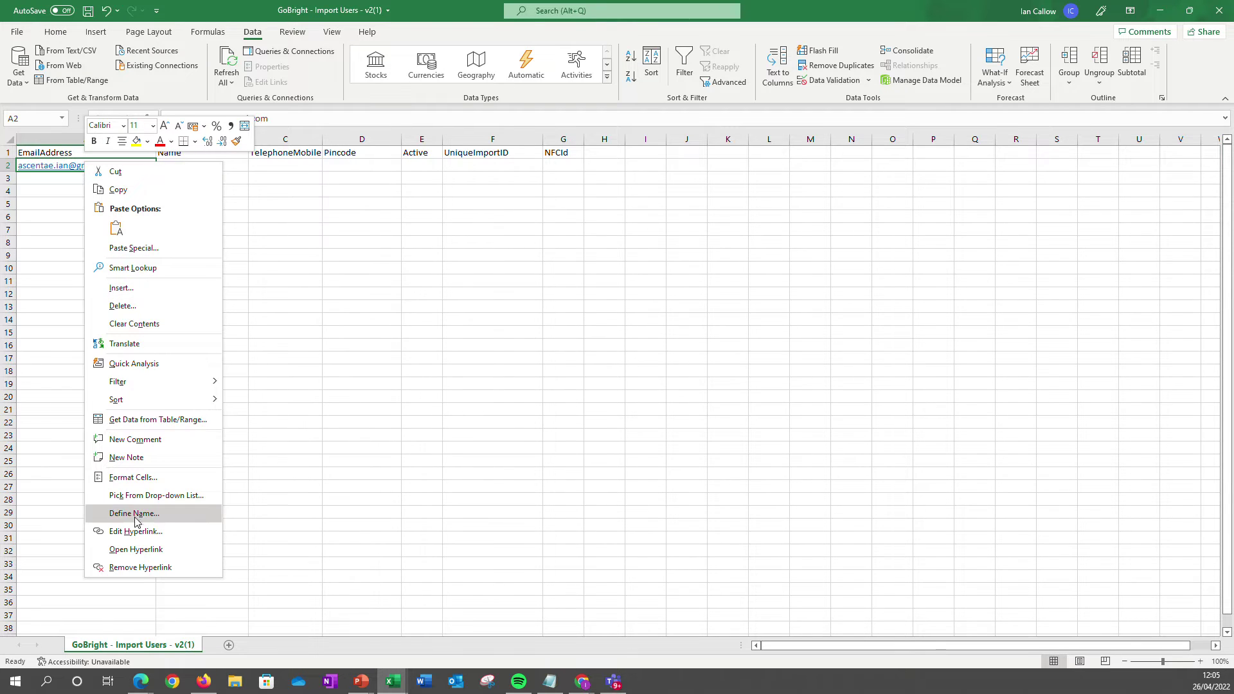
left_click(141, 567)
left_click(202, 166)
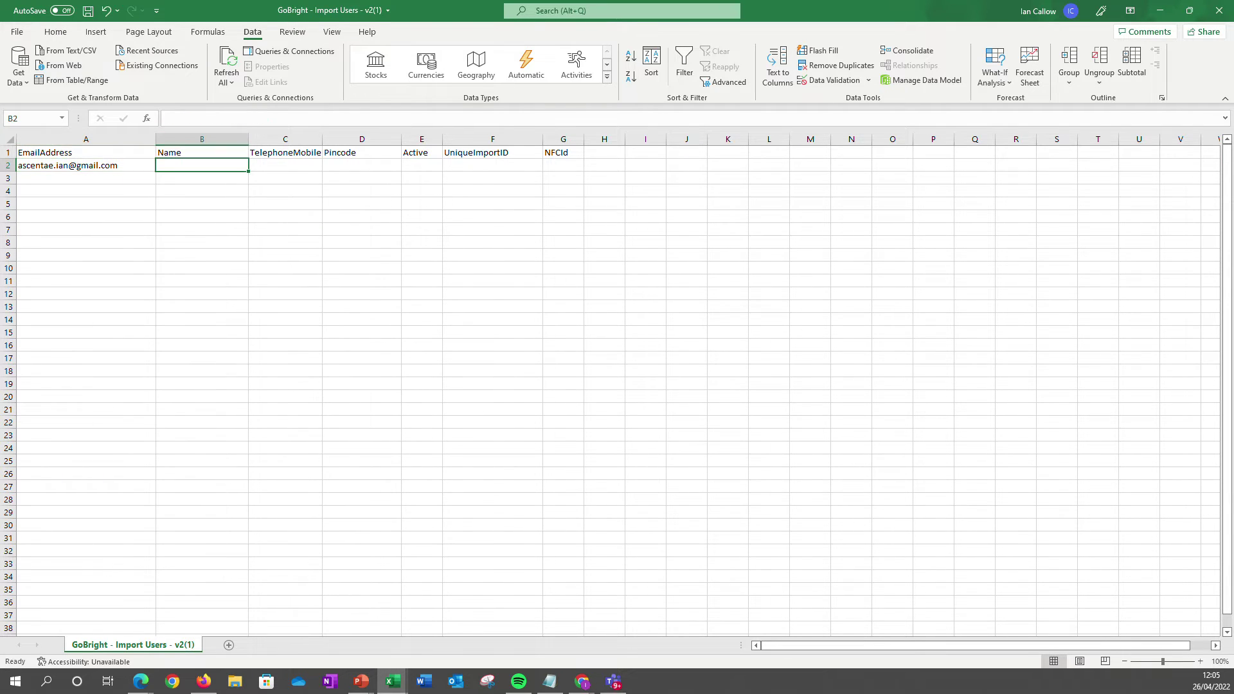
type("Train")
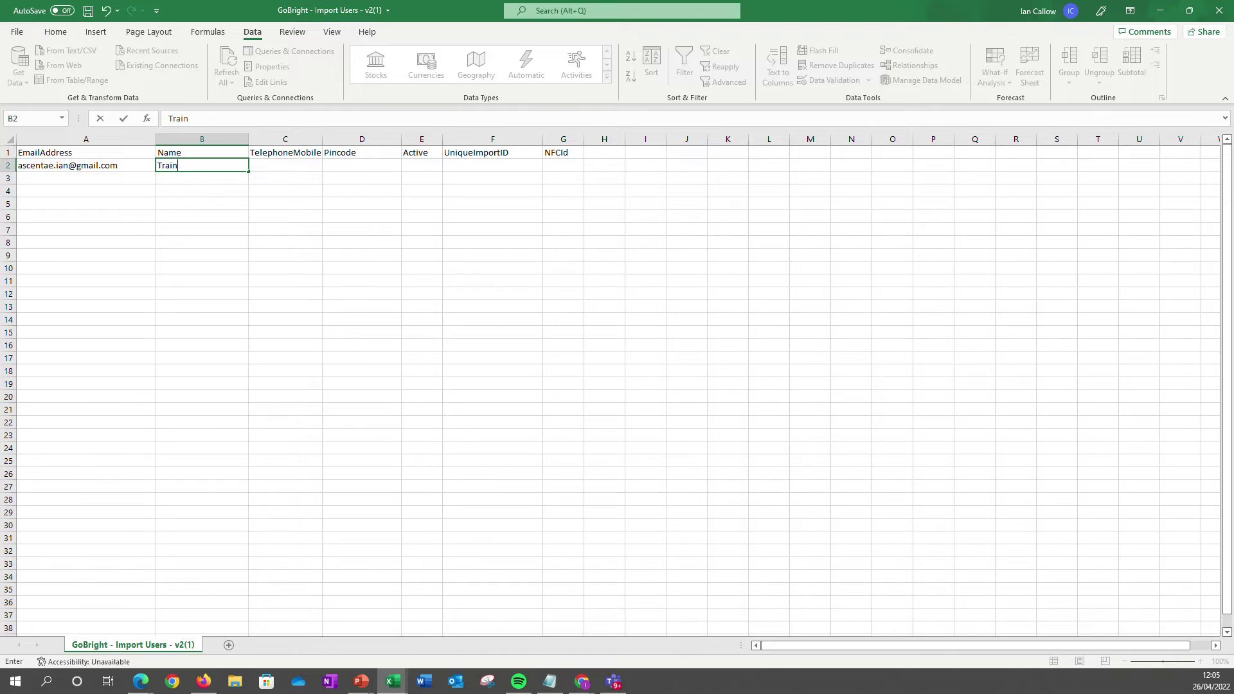
type("ing Ian")
Fill the Pincode column D2:D16 with the series 1001 to 1015.
left_click(362, 165)
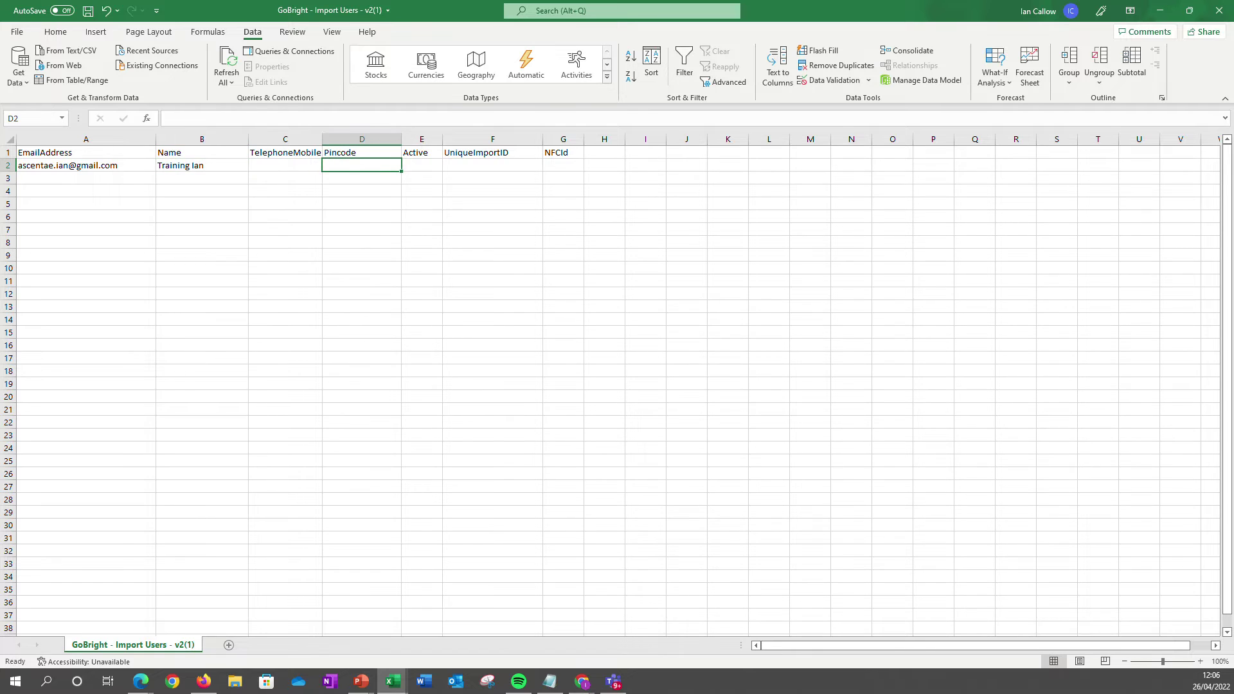
type("1001")
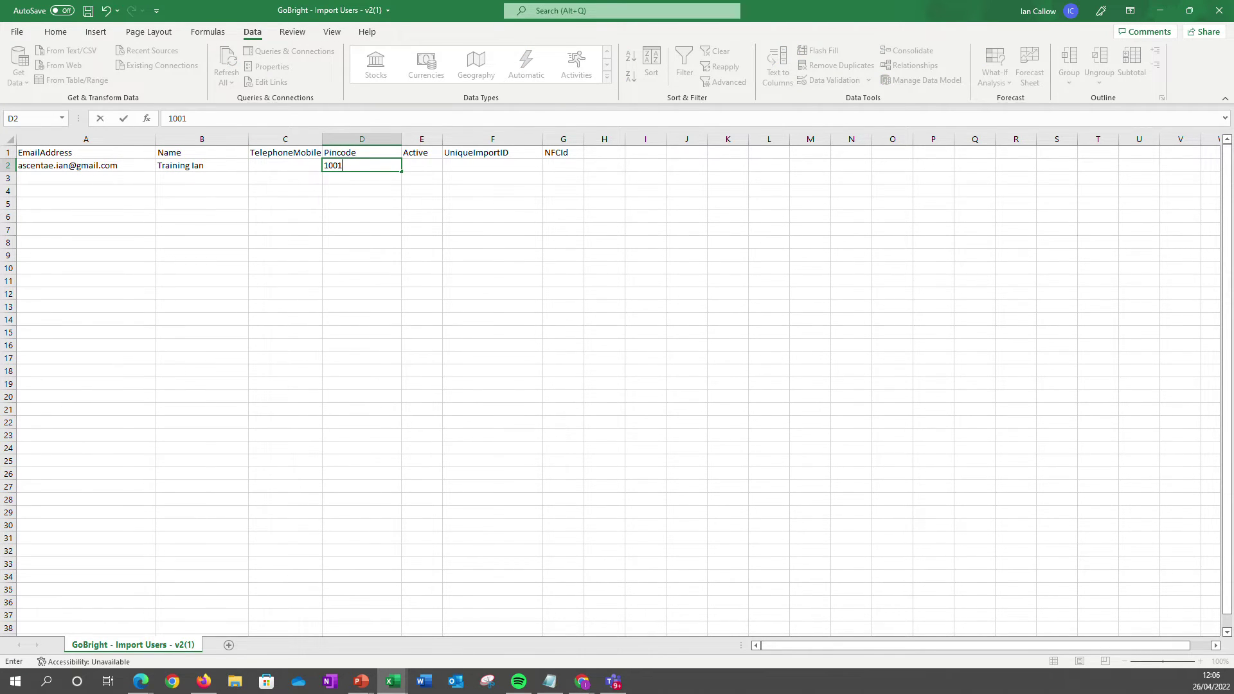
key("Return")
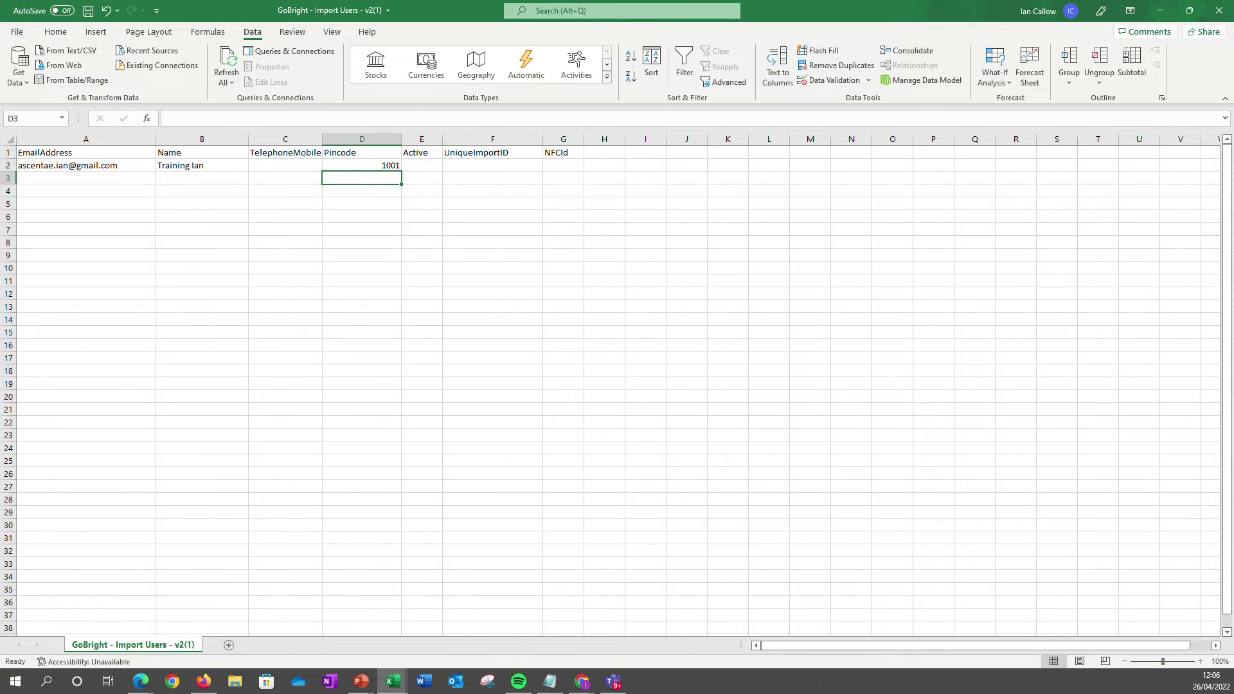
type("1002")
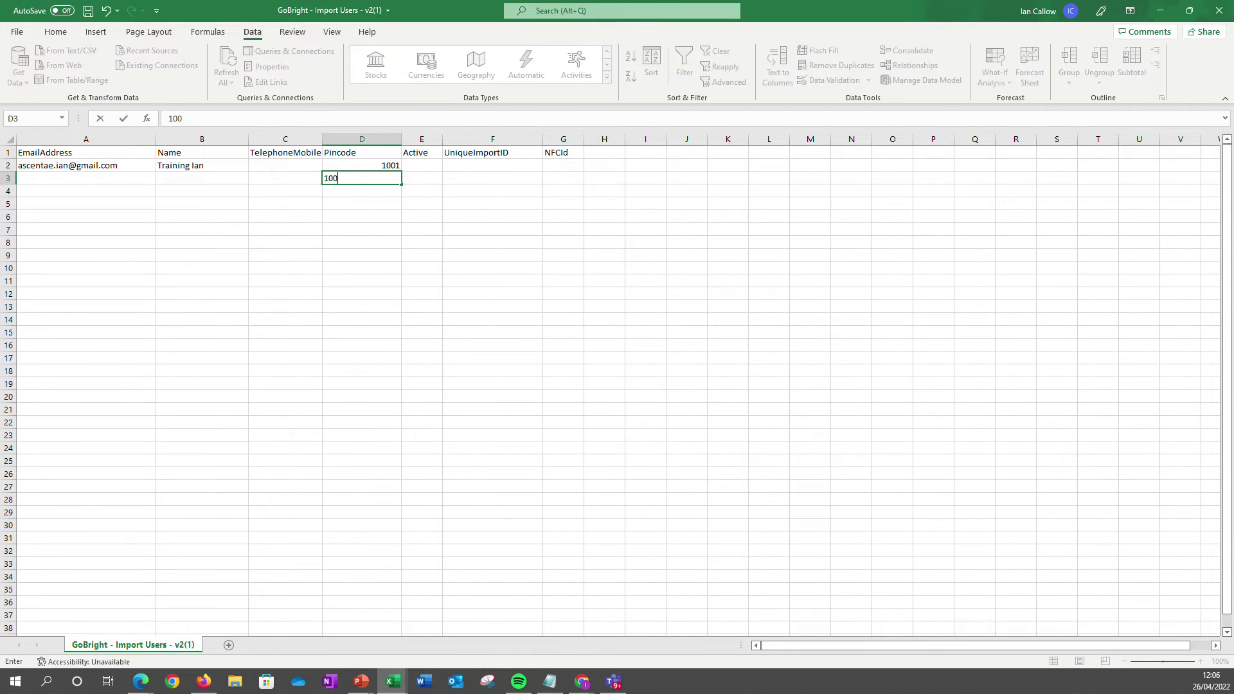
left_click(379, 166)
key("shift+Down")
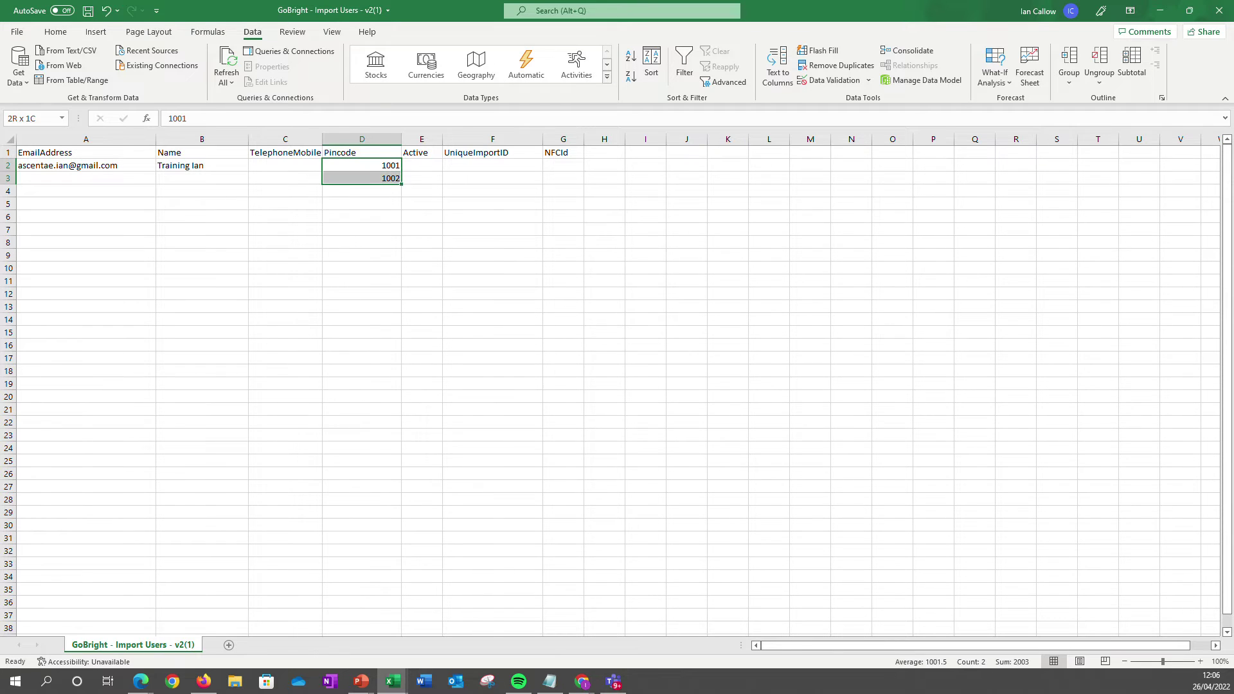
left_click_drag(401, 184, 401, 351)
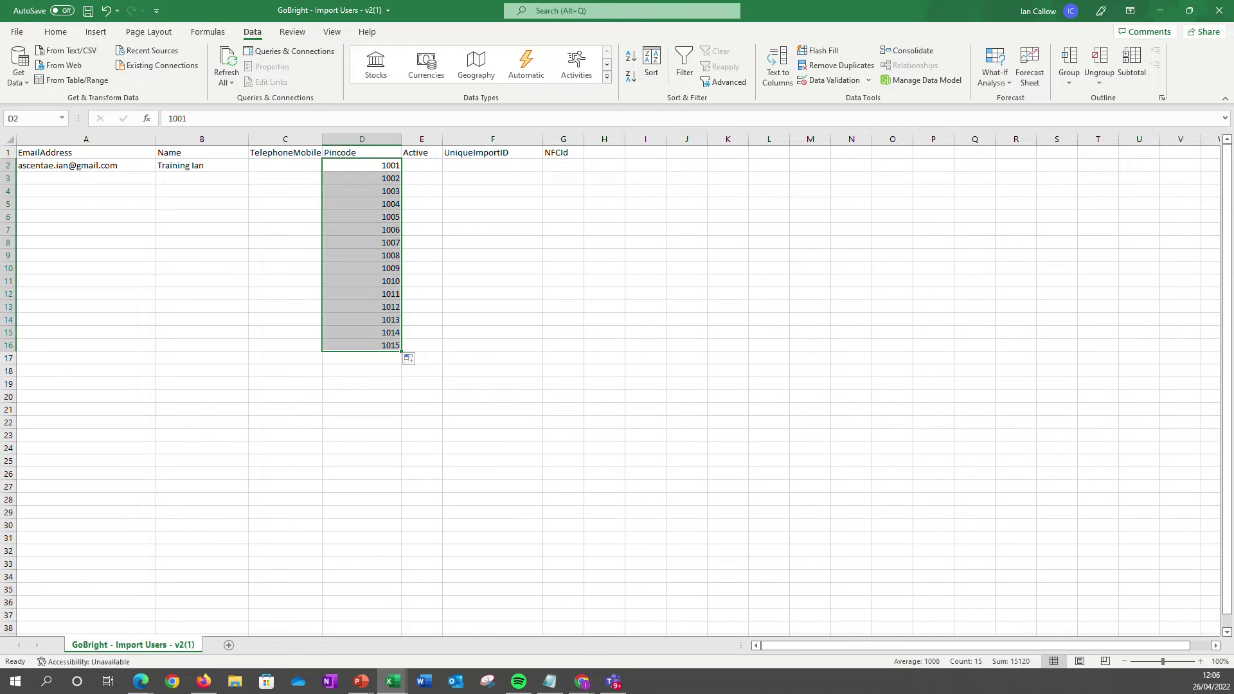
Set Active to TRUE in E2 and fill it down to E16.
left_click(422, 166)
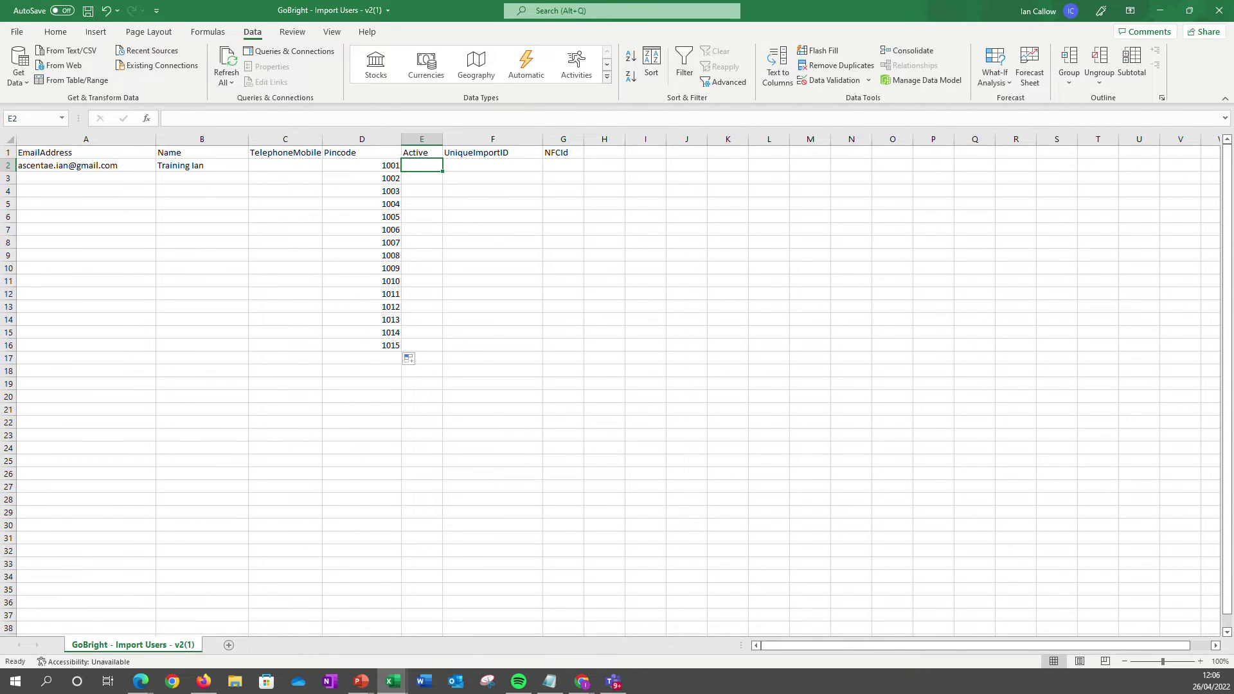
type("True")
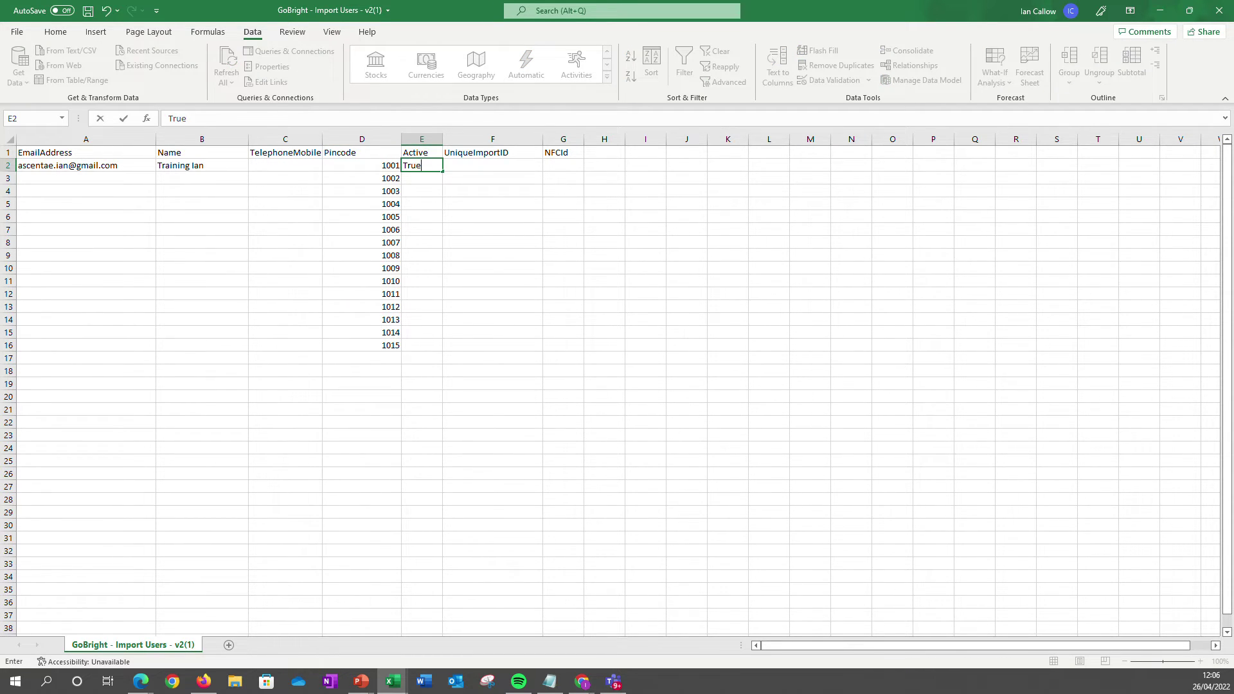
key("ctrl+Return")
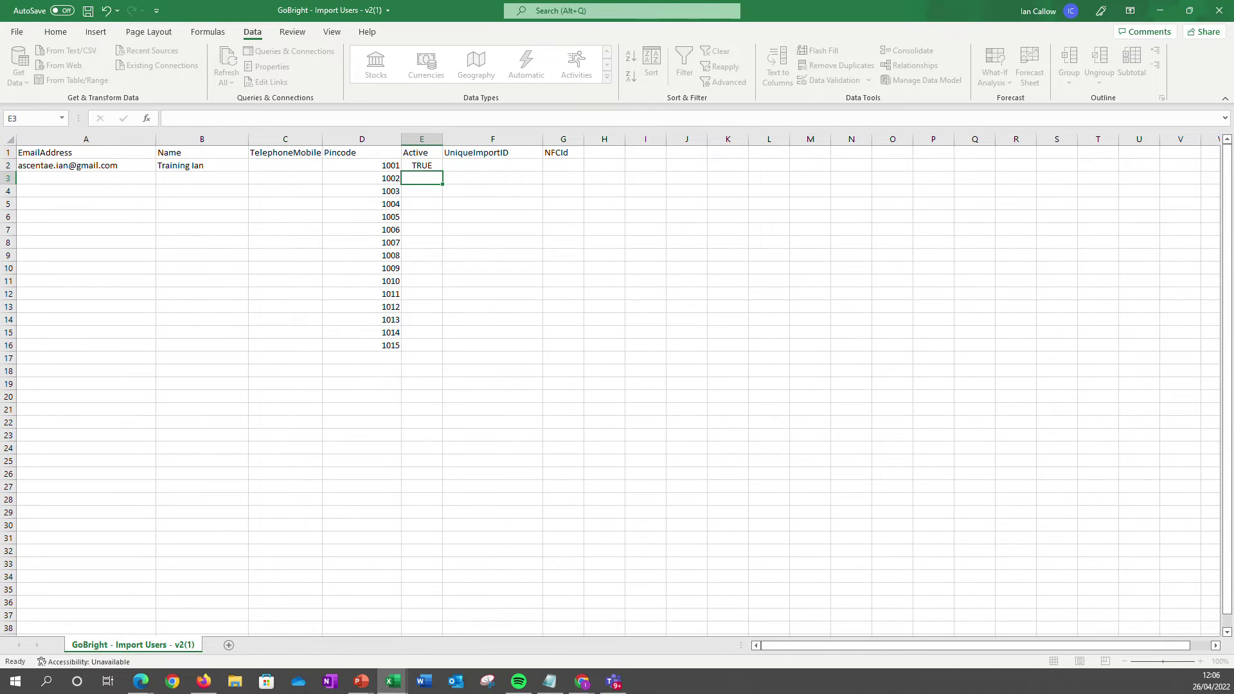
left_click_drag(442, 171, 450, 360)
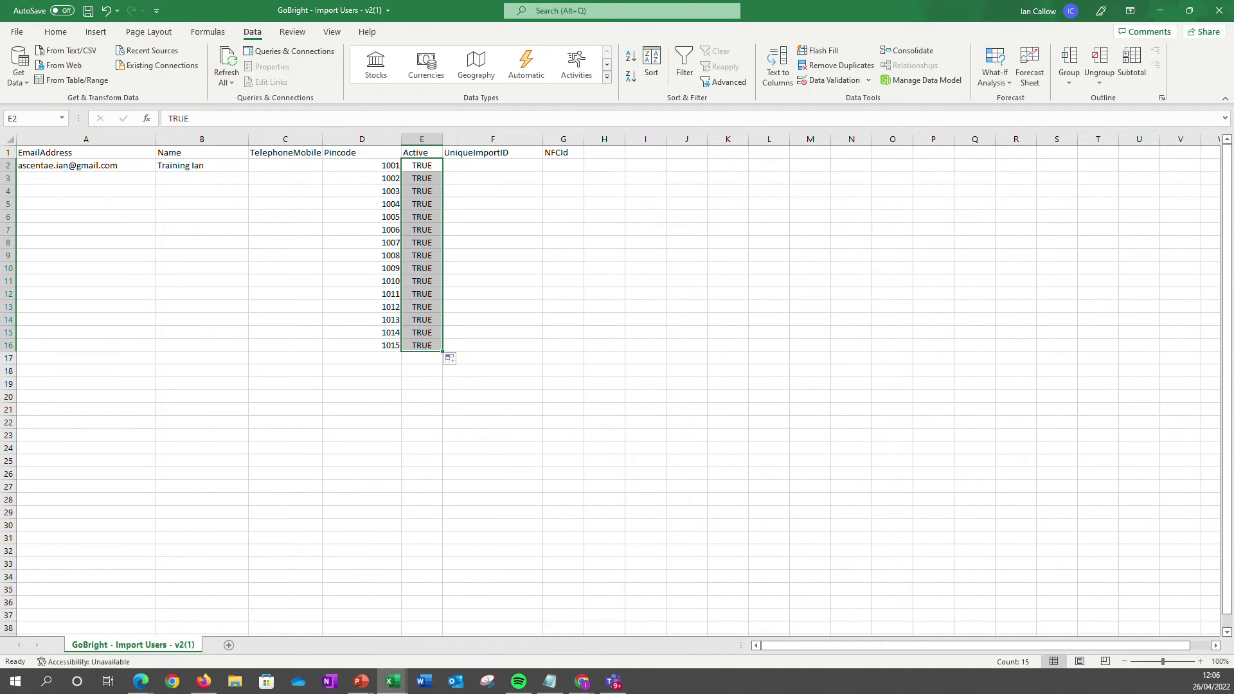
Paste A2's e-mail as plain text into F2 under UniqueImportID and remove A2's hyperlink.
left_click(86, 165)
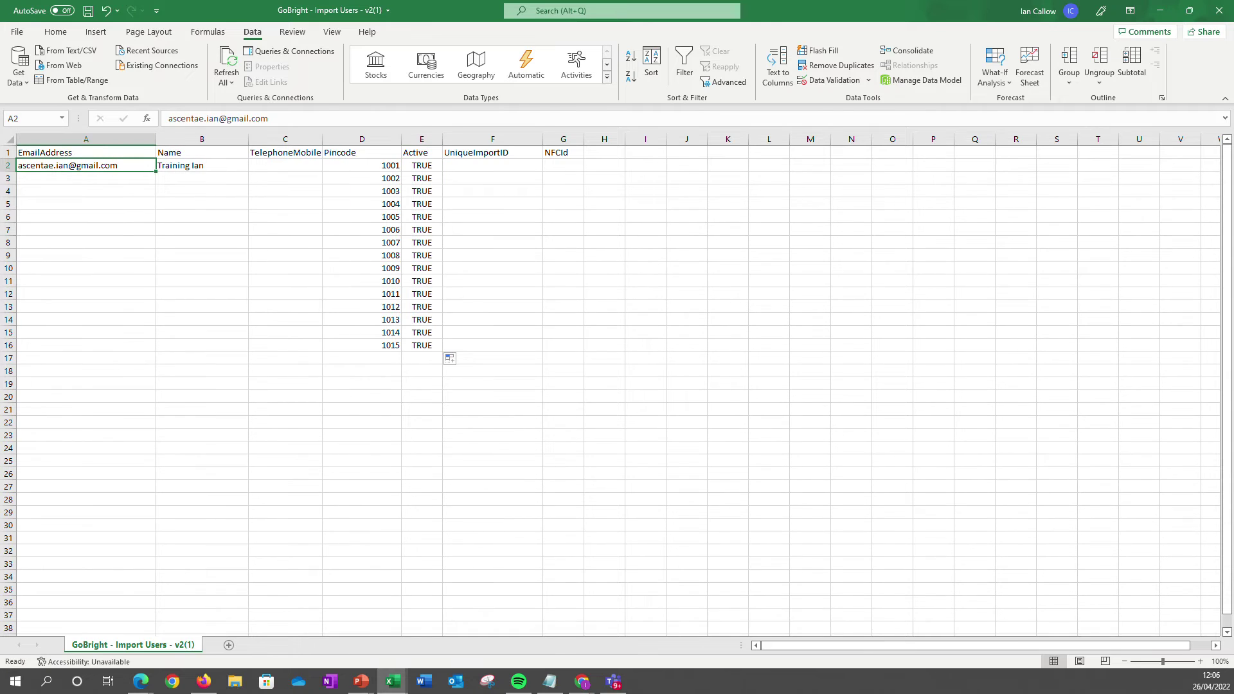
triple_click(187, 120)
key("ctrl+c")
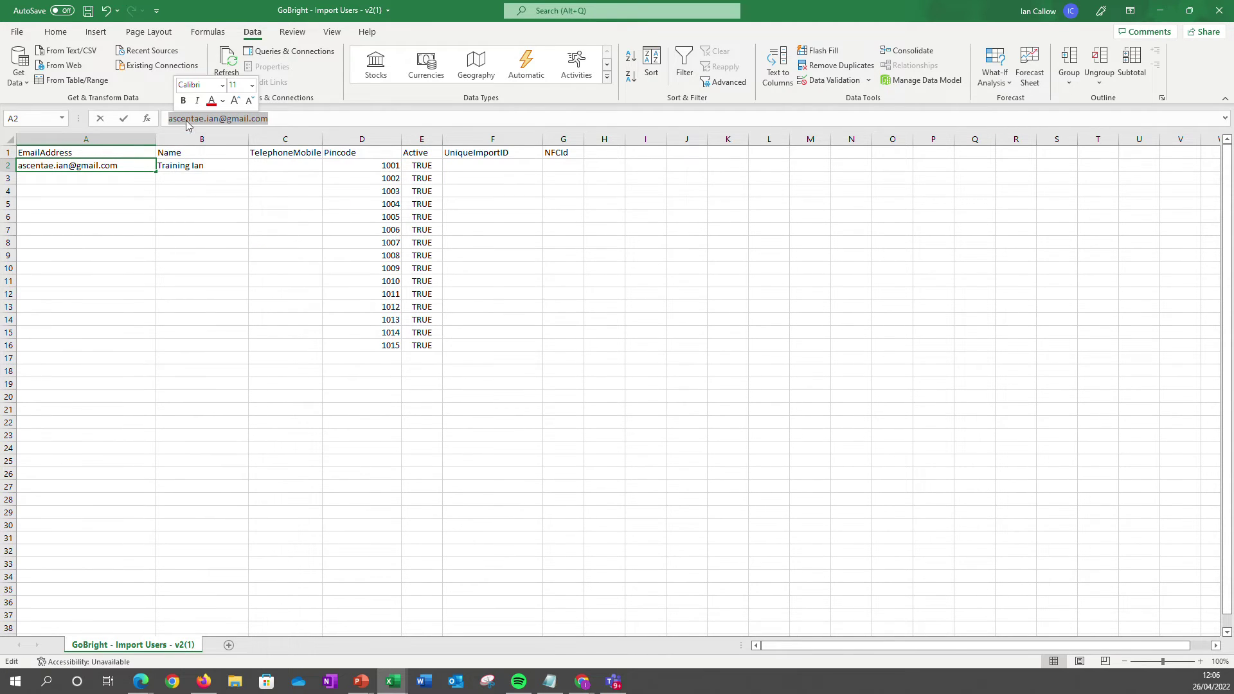
right_click(187, 121)
left_click(202, 146)
left_click(493, 165)
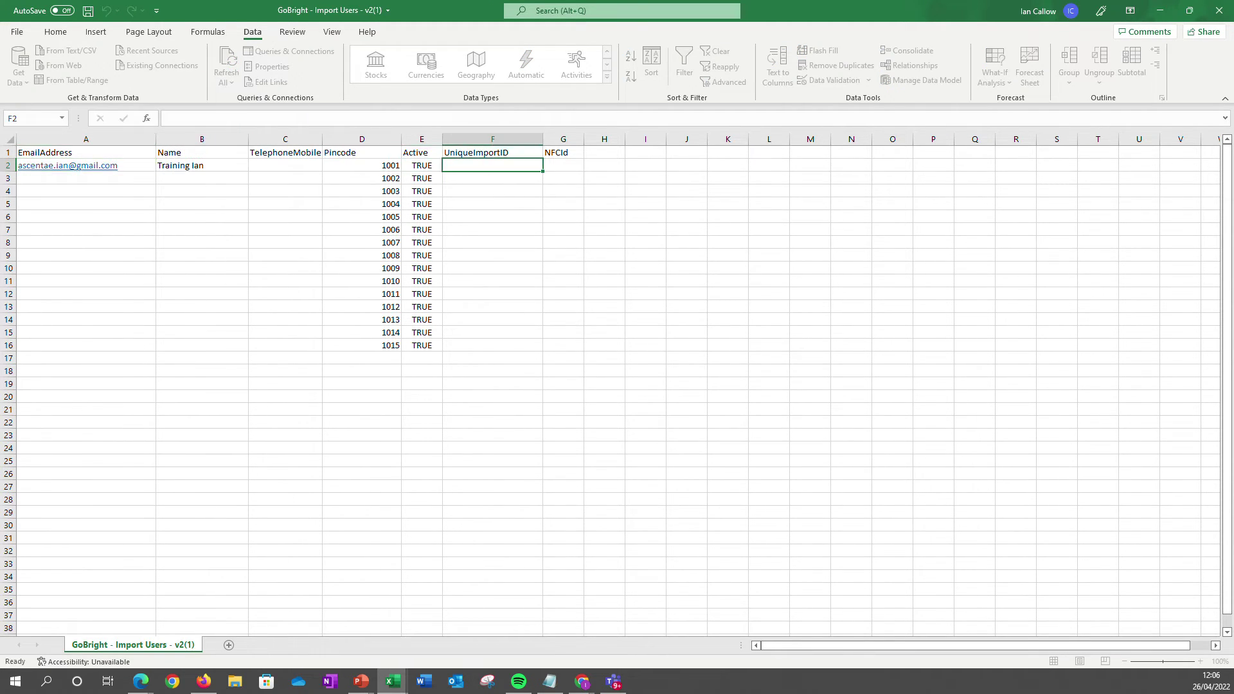
right_click(468, 165)
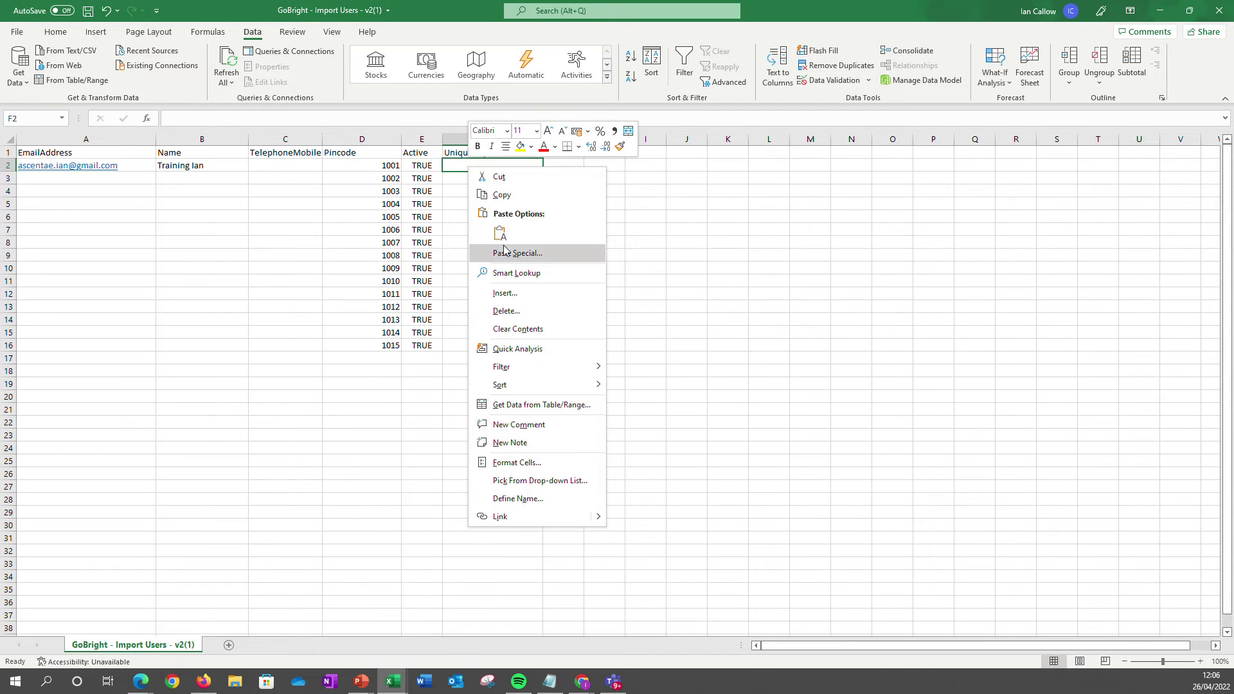
left_click(500, 234)
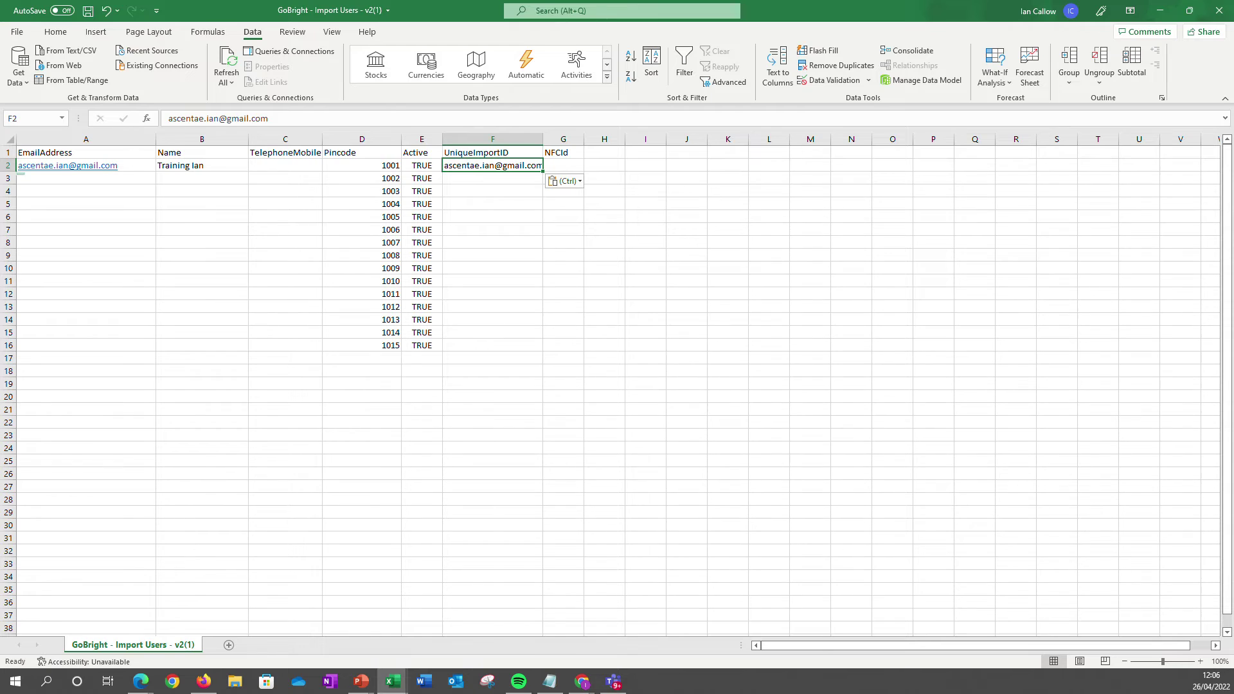
right_click(96, 165)
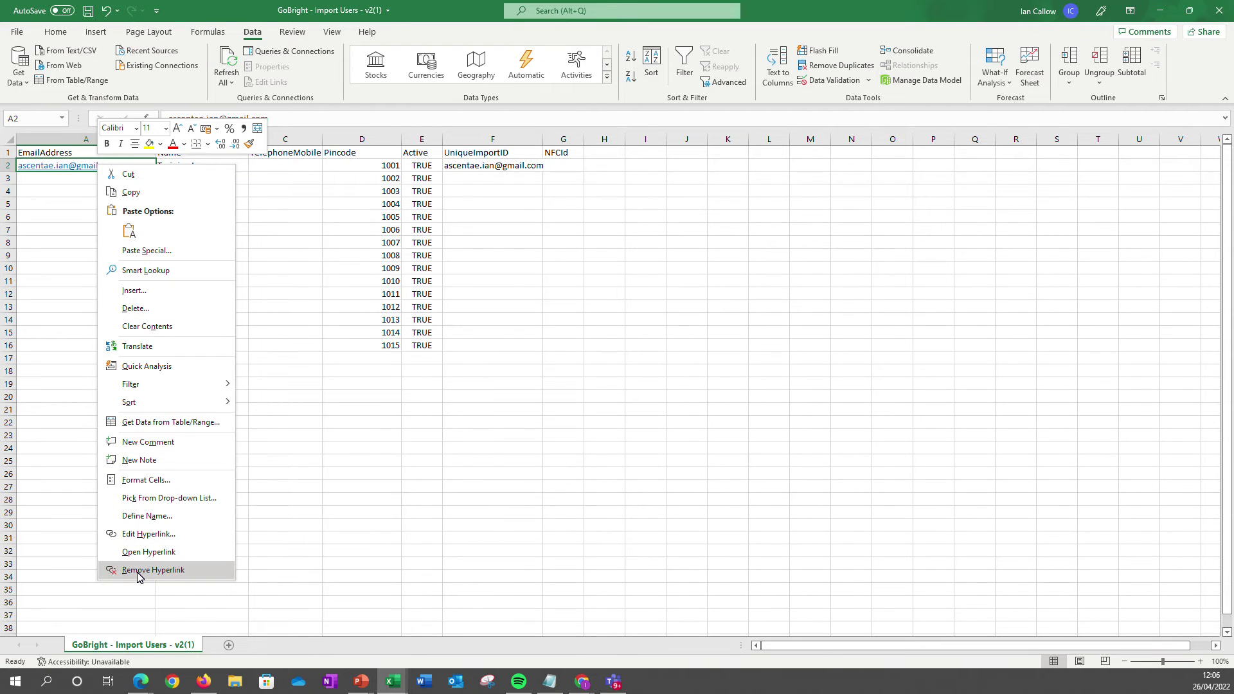
left_click(153, 570)
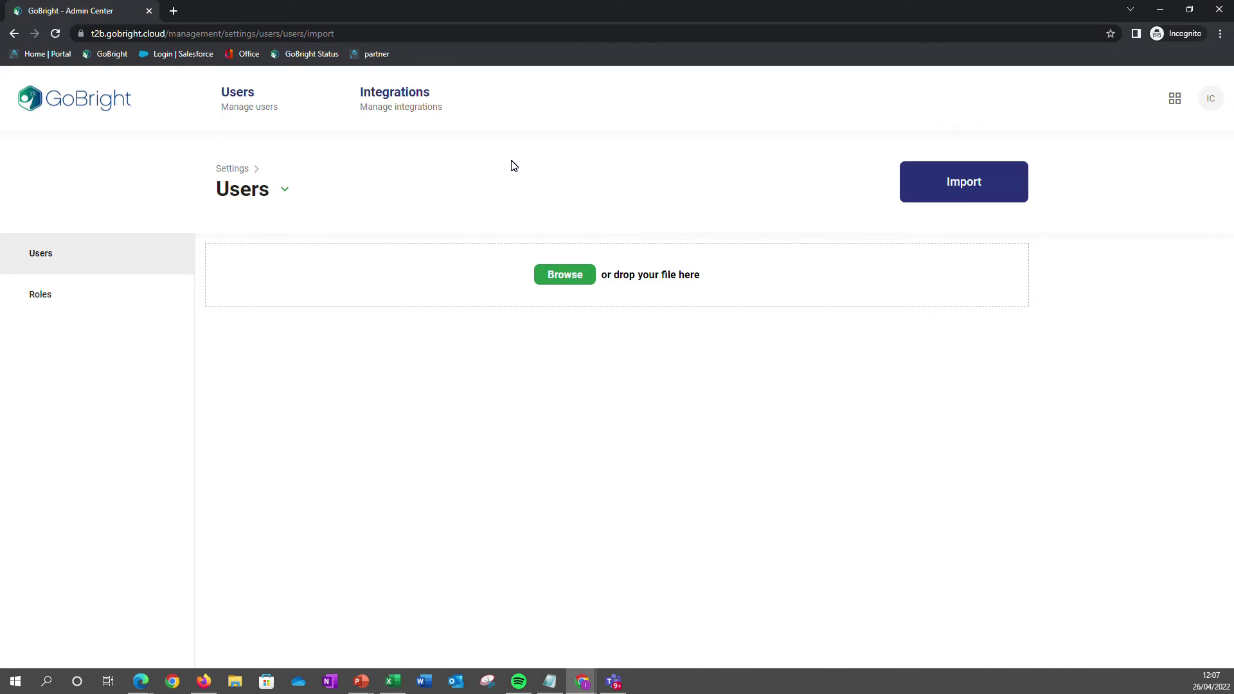
Open Admin center from the apps grid, upload the CSV, and select all listed users for import.
left_click(1176, 103)
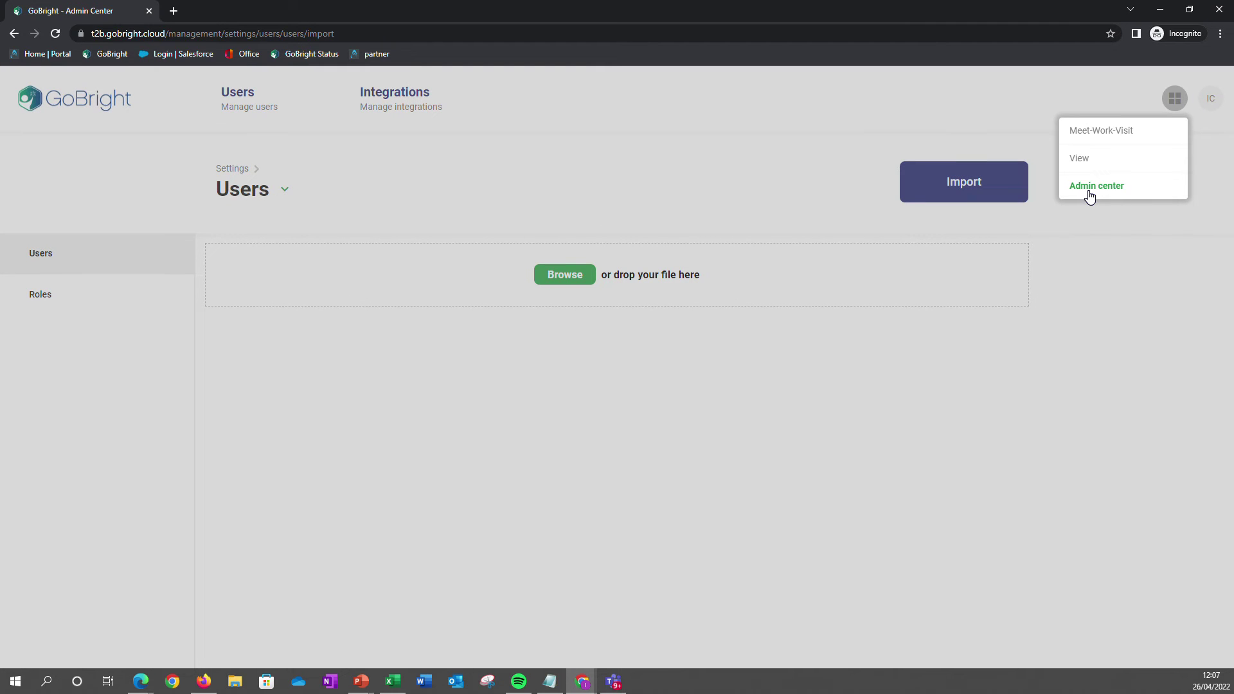
left_click(600, 105)
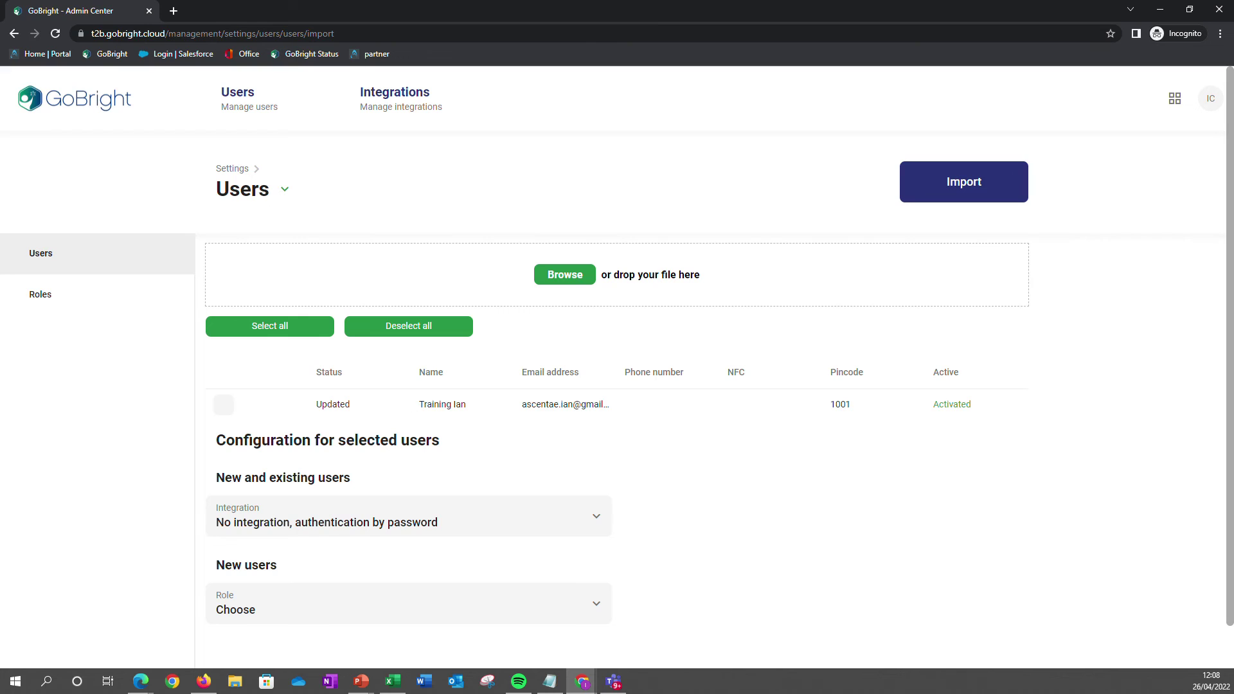
left_click(262, 328)
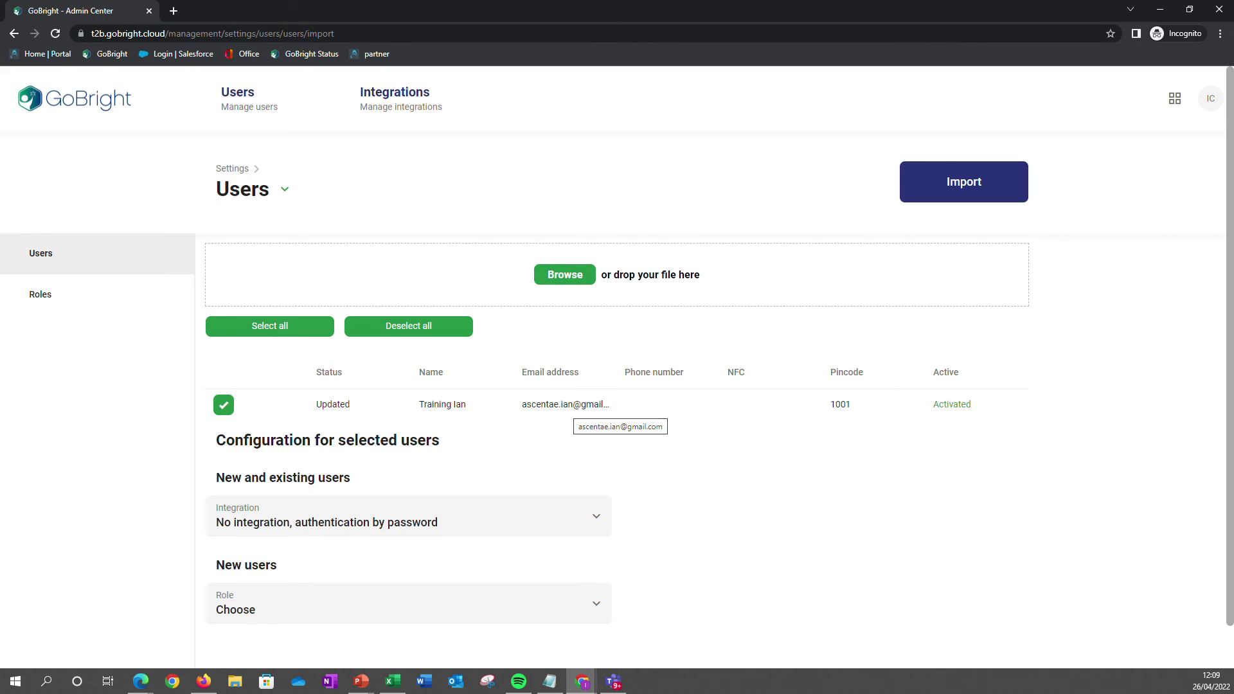
Keep password authentication as integration and set the new-users role to Meet-Work-Visit: Backup Admin.
scroll(569, 412, "down", 1)
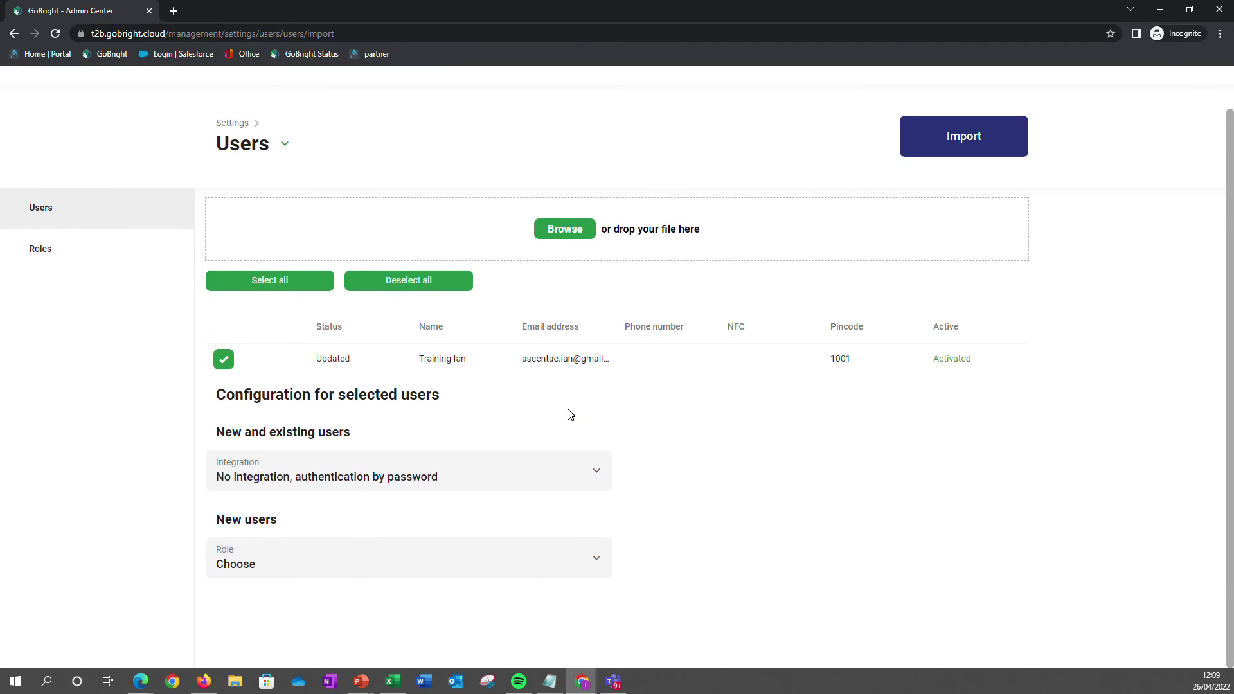
left_click(599, 475)
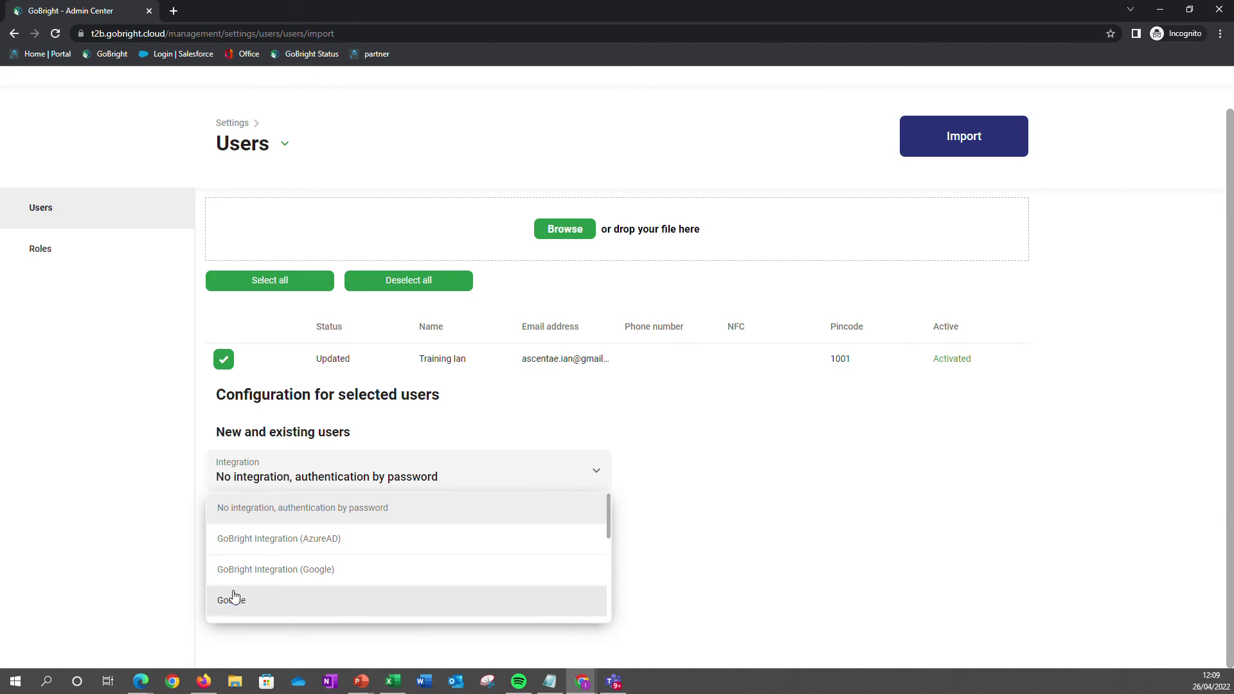
left_click(661, 421)
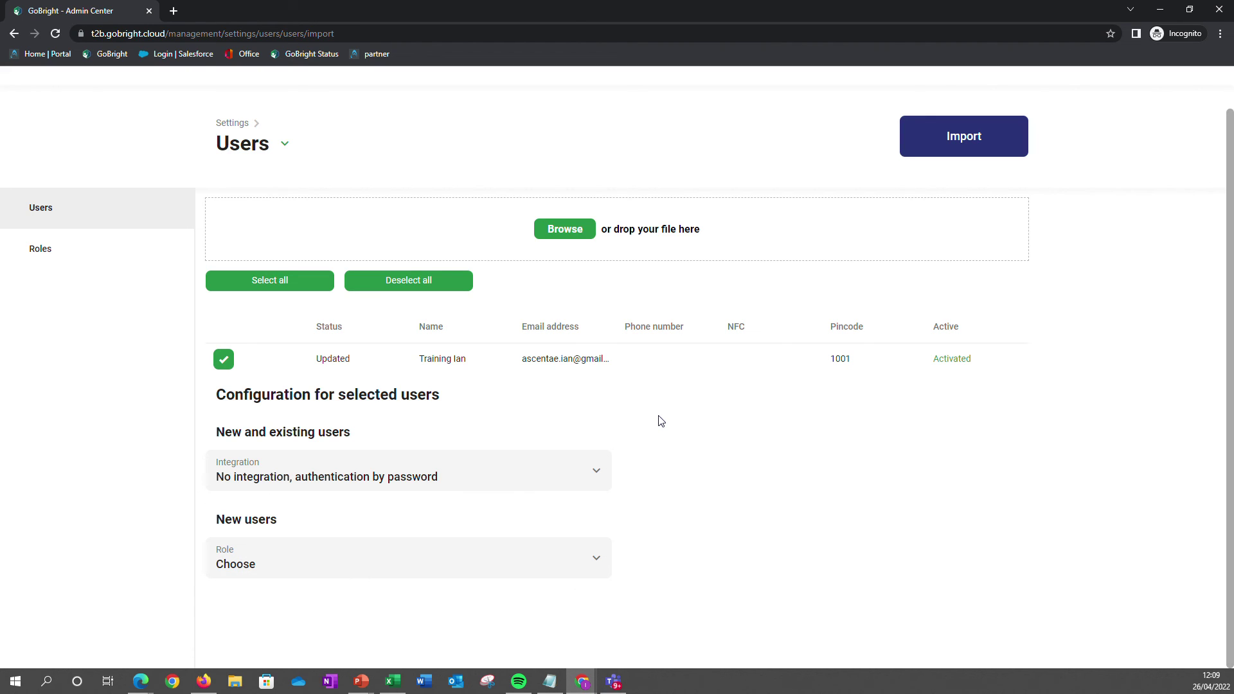
left_click(598, 562)
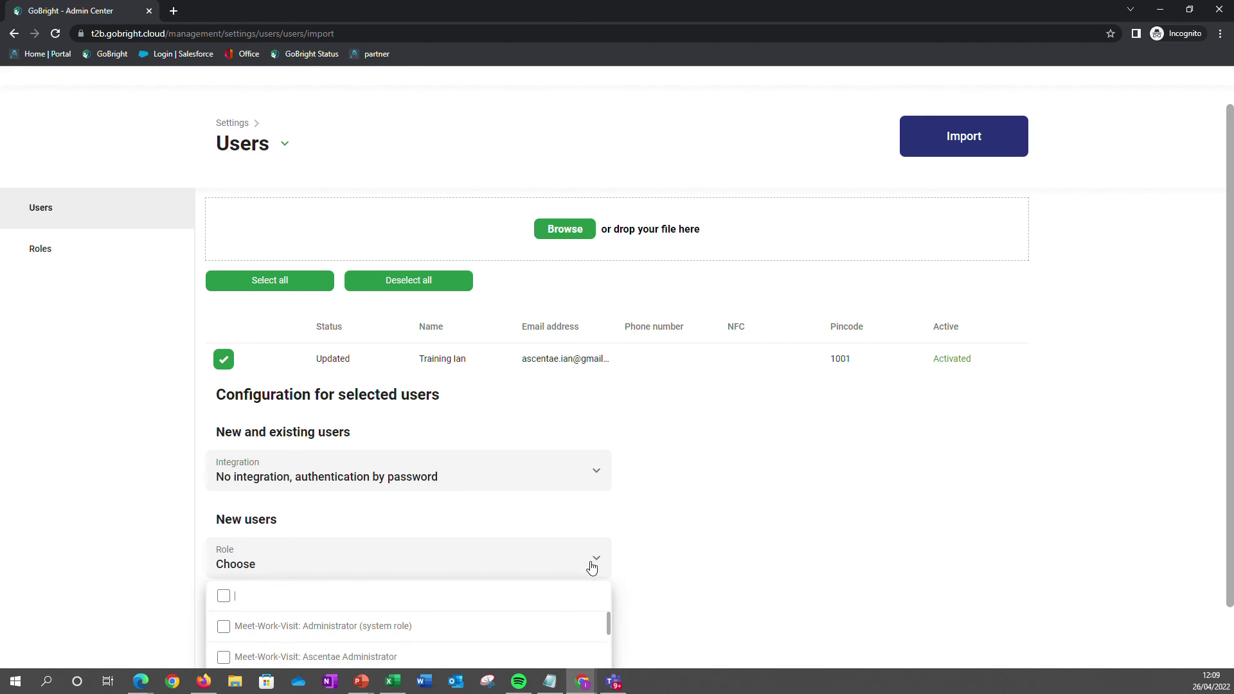
scroll(433, 573, "down", 1)
scroll(430, 586, "down", 2)
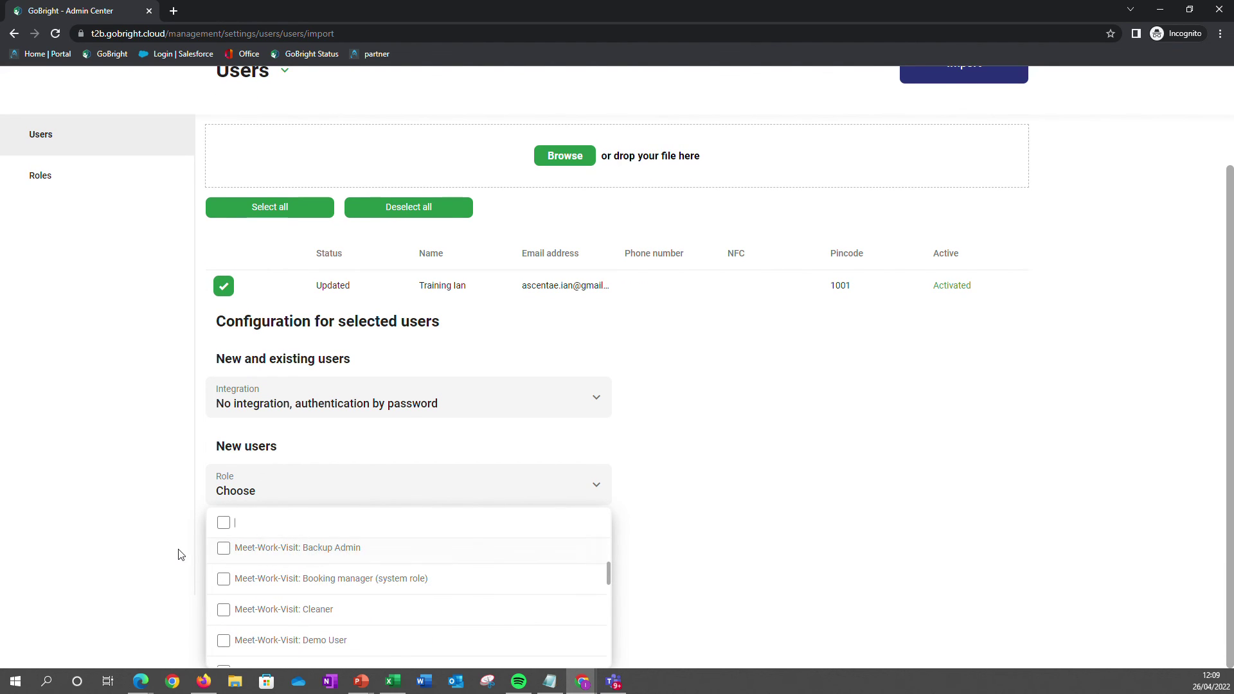
left_click(223, 549)
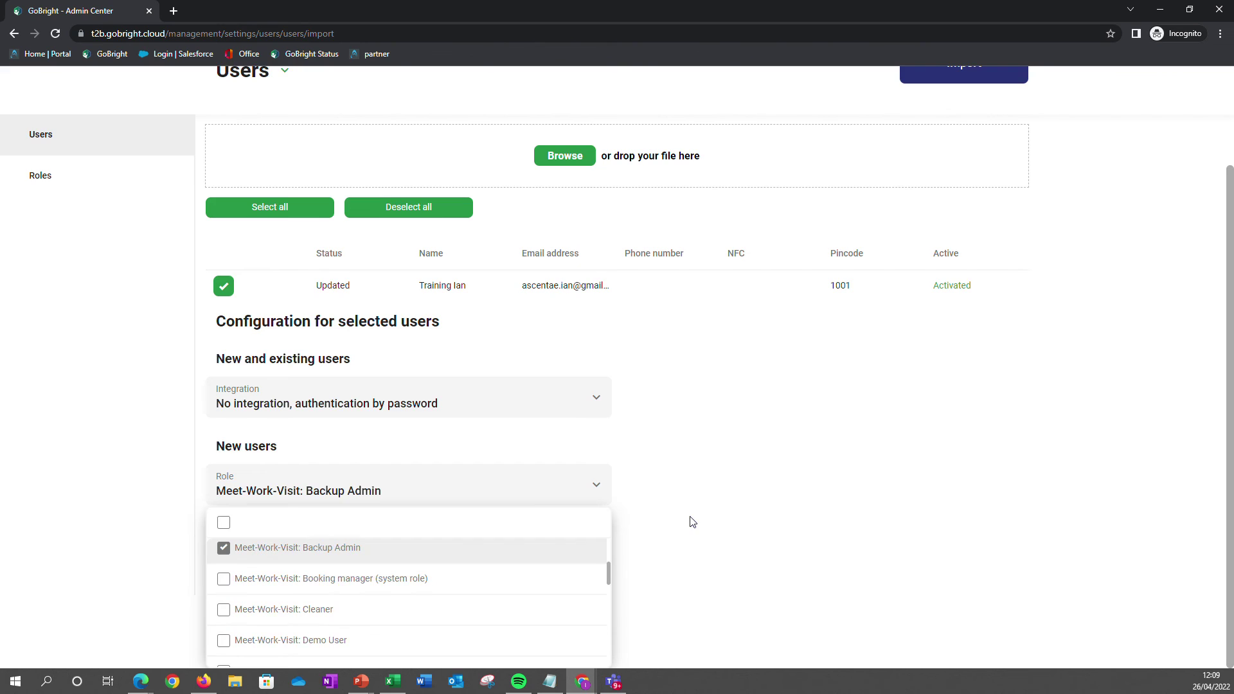
left_click(692, 521)
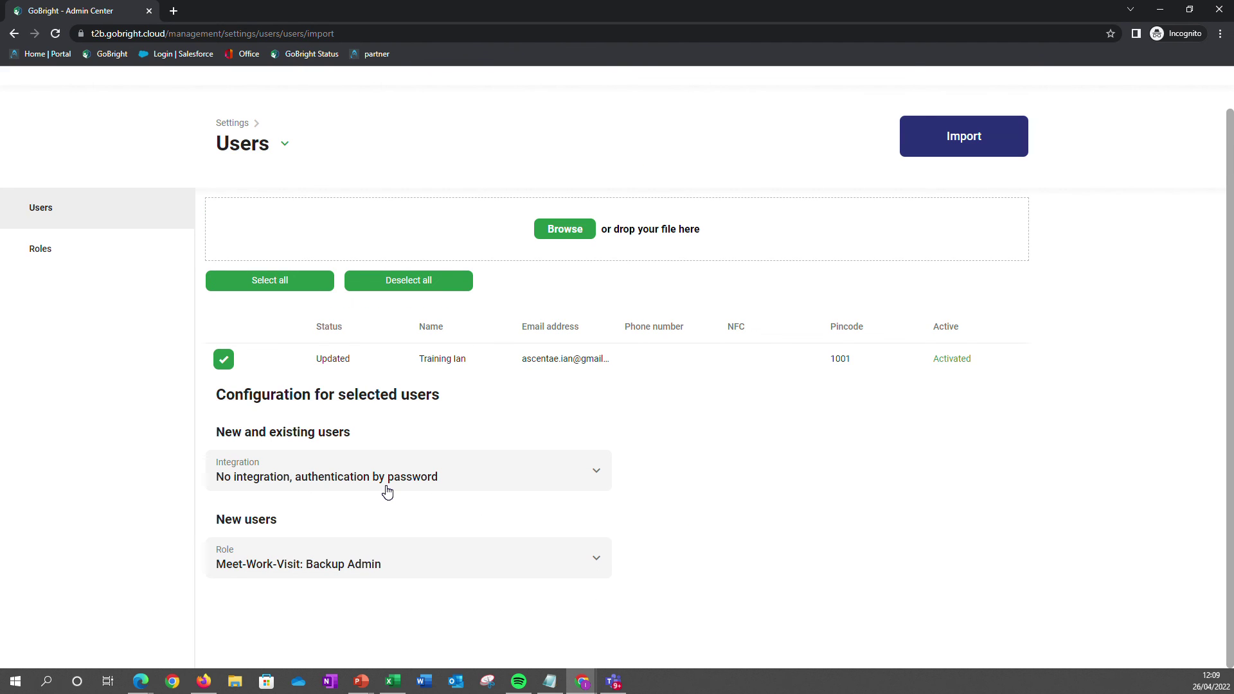